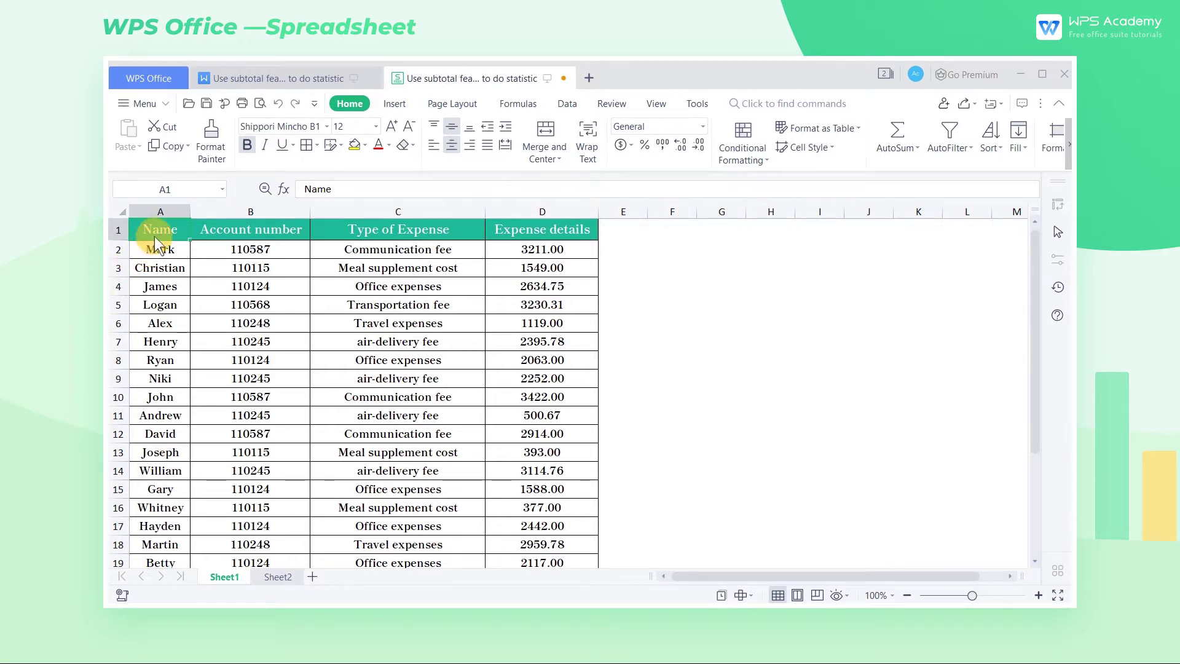
Step: Sort the expense table ascending by the Type of Expense column
left_click_drag(155, 237, 551, 508)
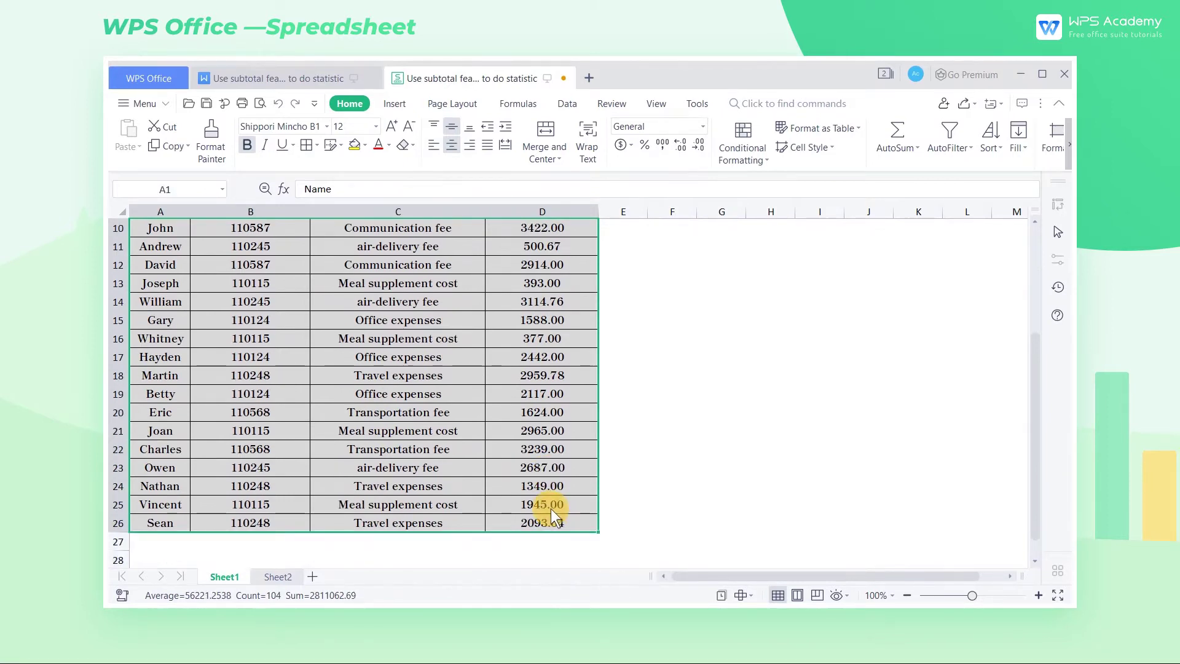
scroll(551, 508, "up", 3)
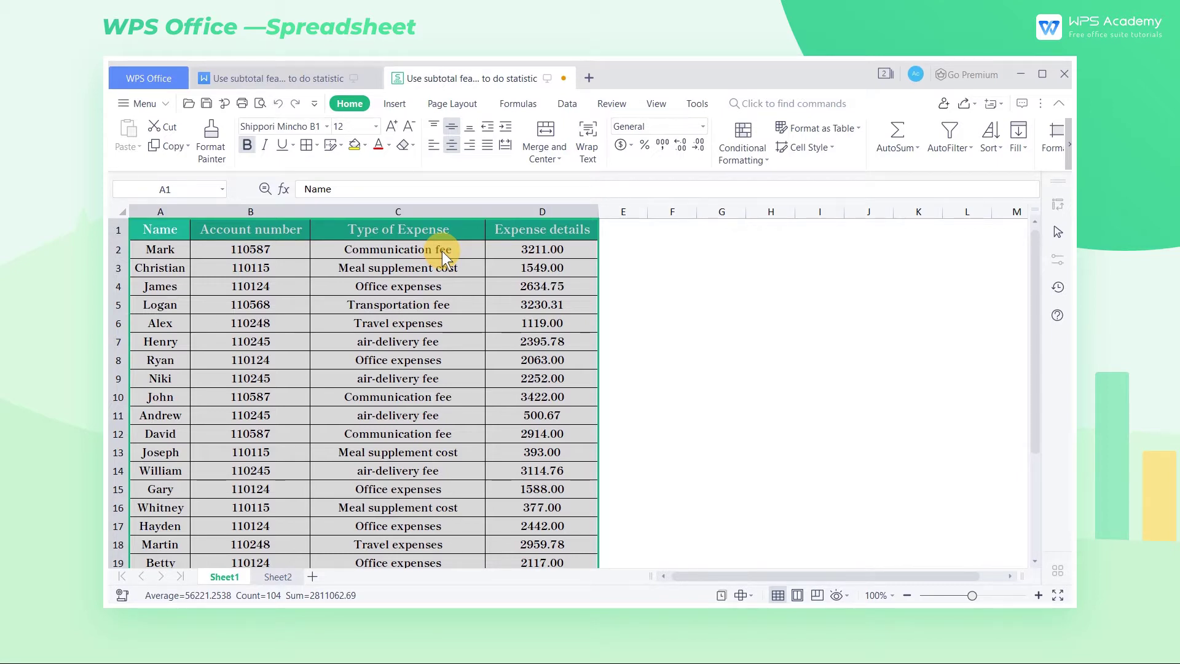
left_click(442, 250)
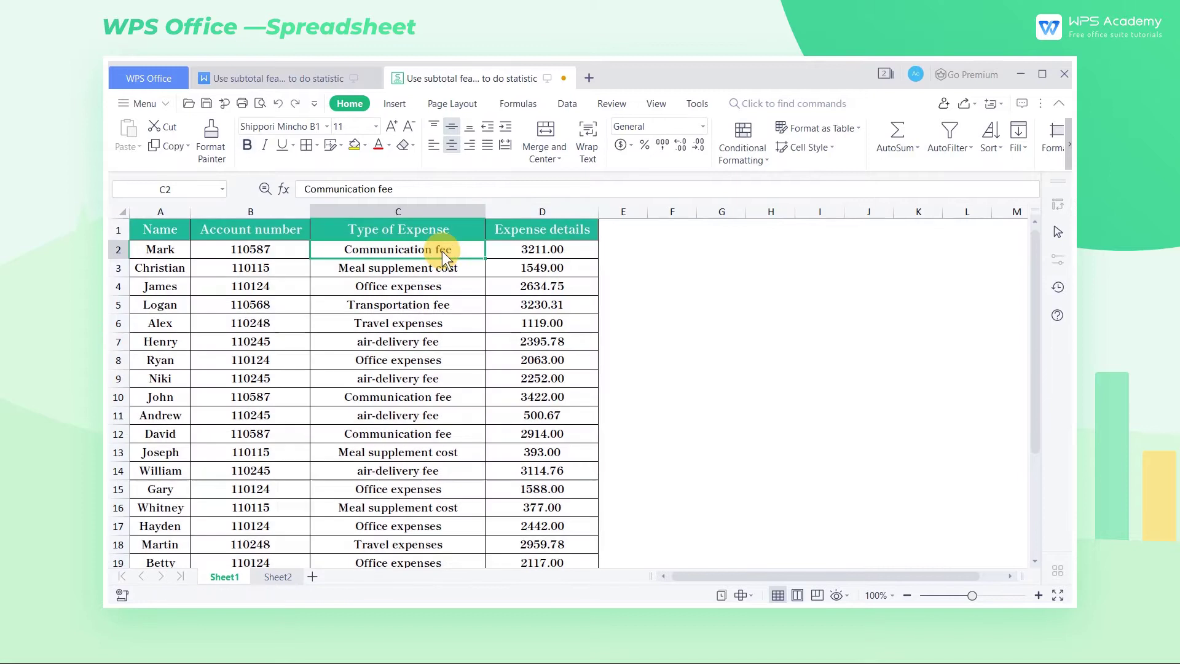
left_click(567, 103)
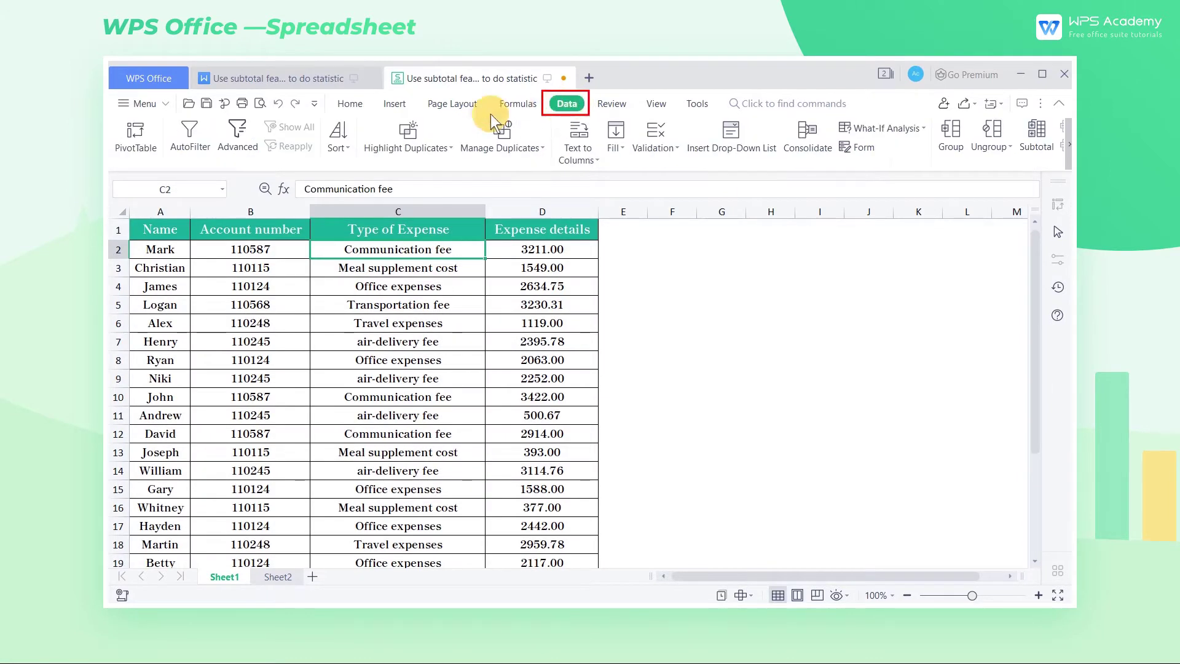
left_click(344, 149)
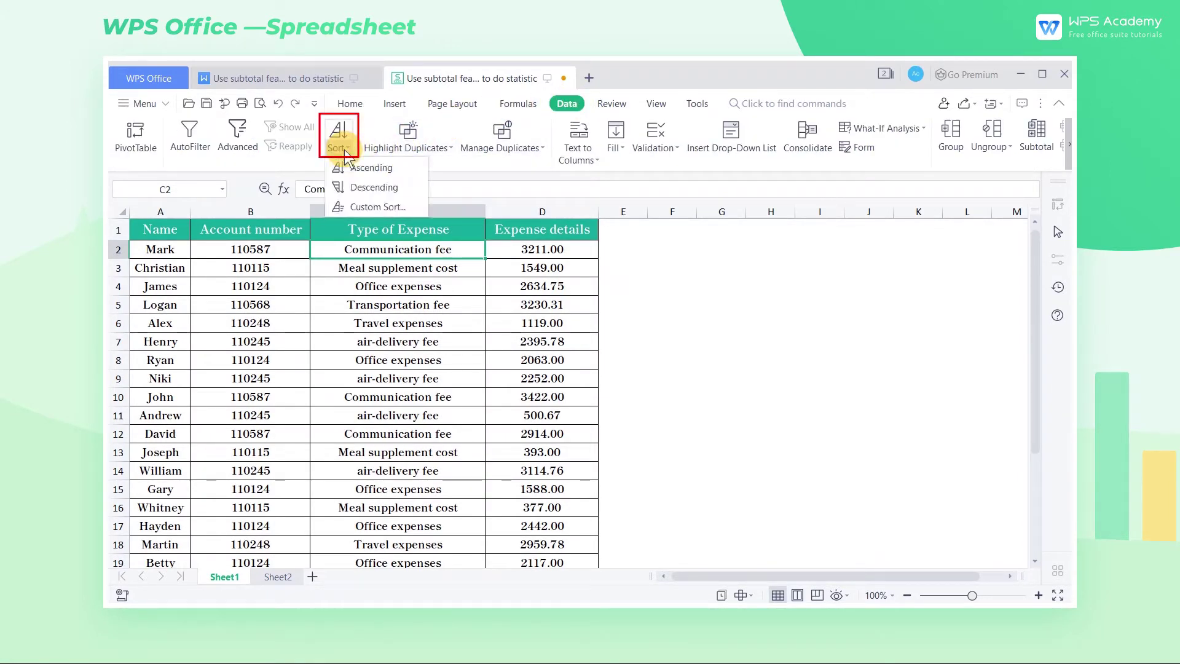
left_click(405, 168)
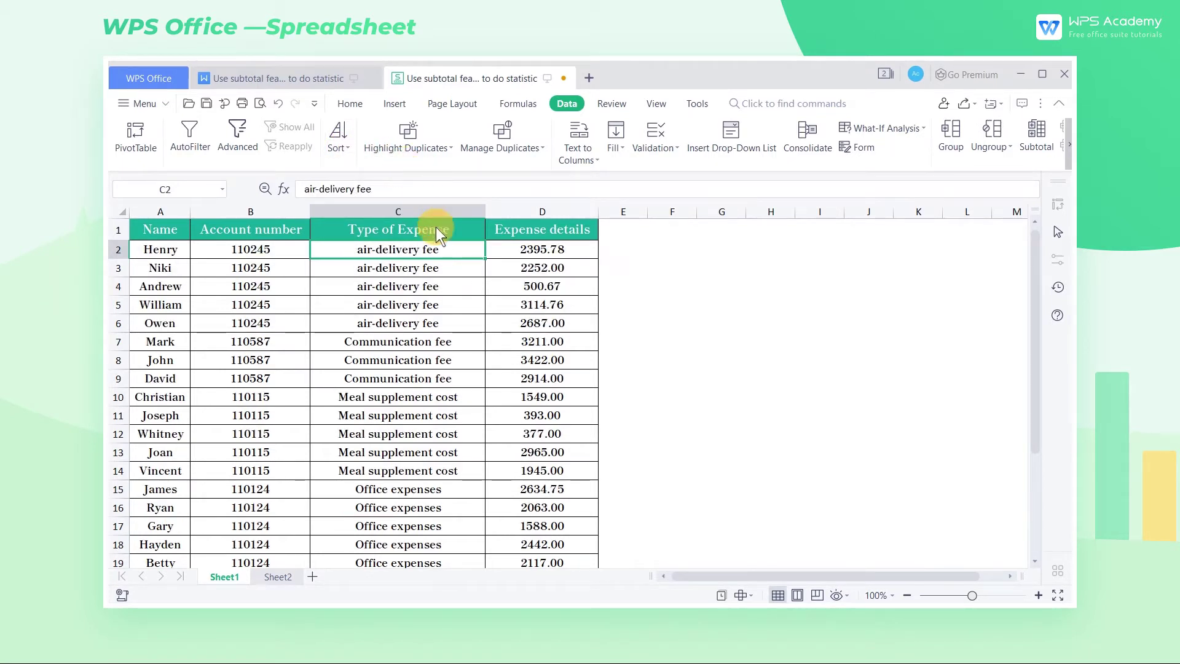
Step: Select the Type of Expense and Expense details columns to check the grouping
left_click_drag(455, 252, 439, 554)
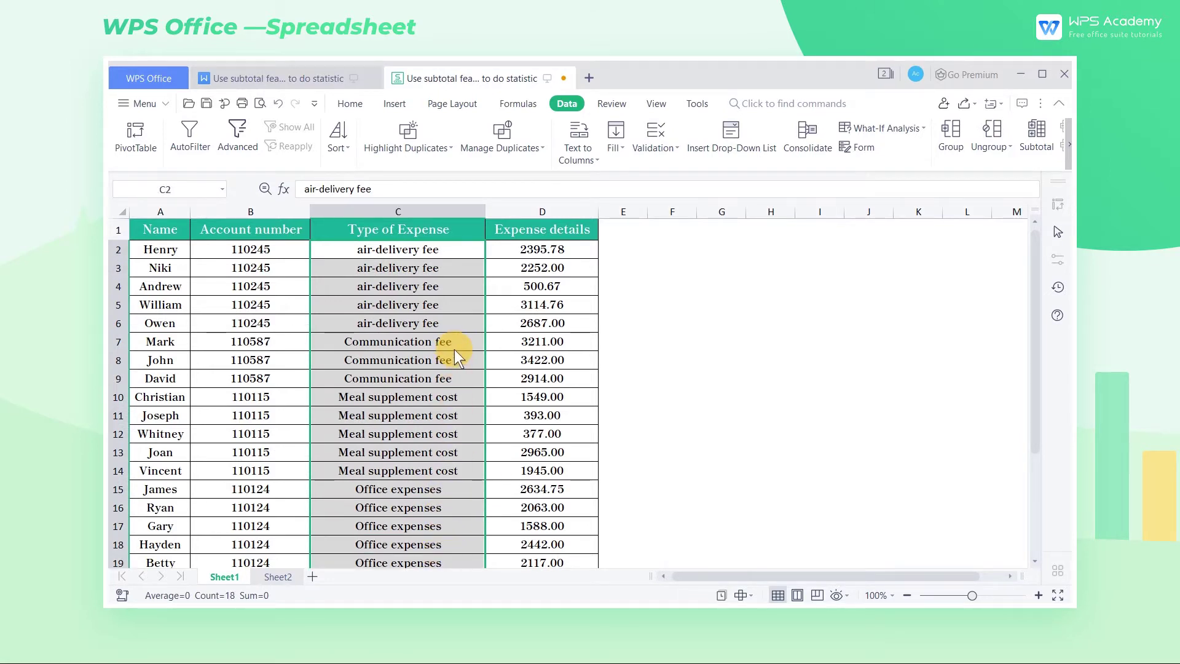
left_click(450, 252)
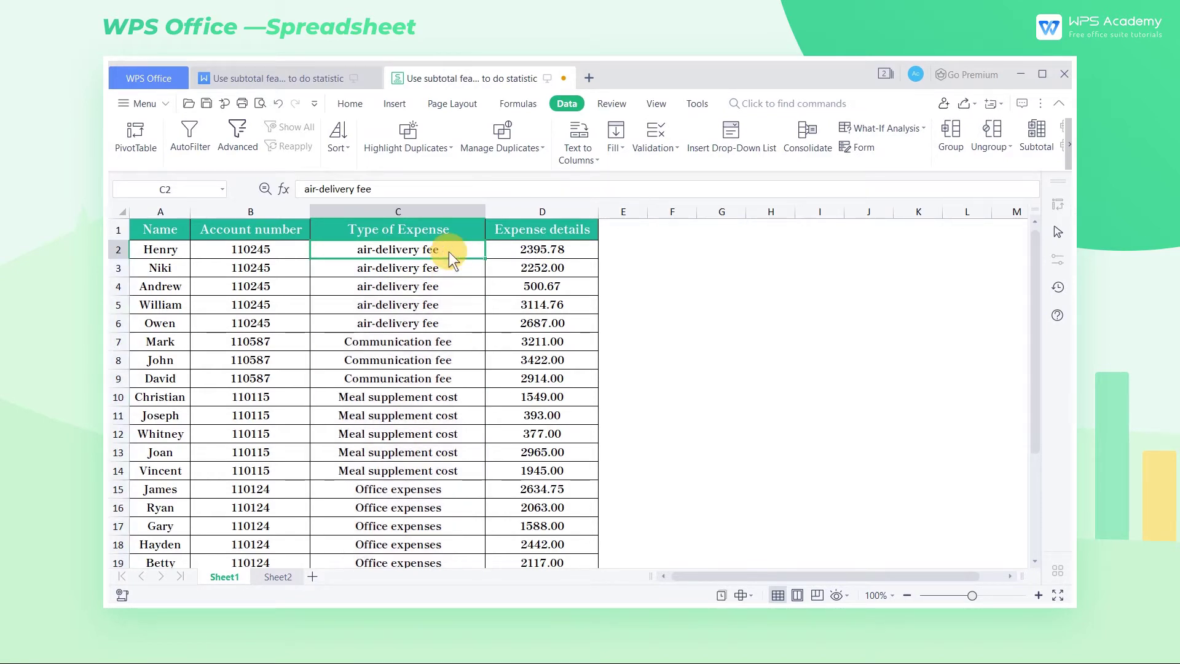
left_click(466, 213)
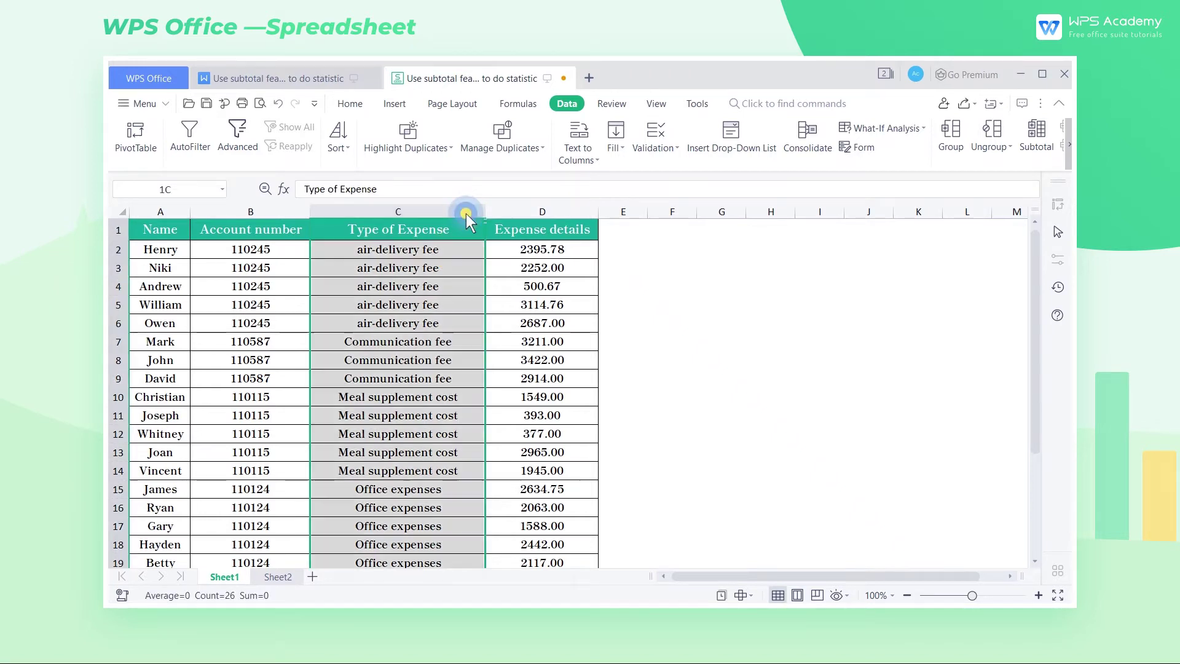
left_click(507, 216)
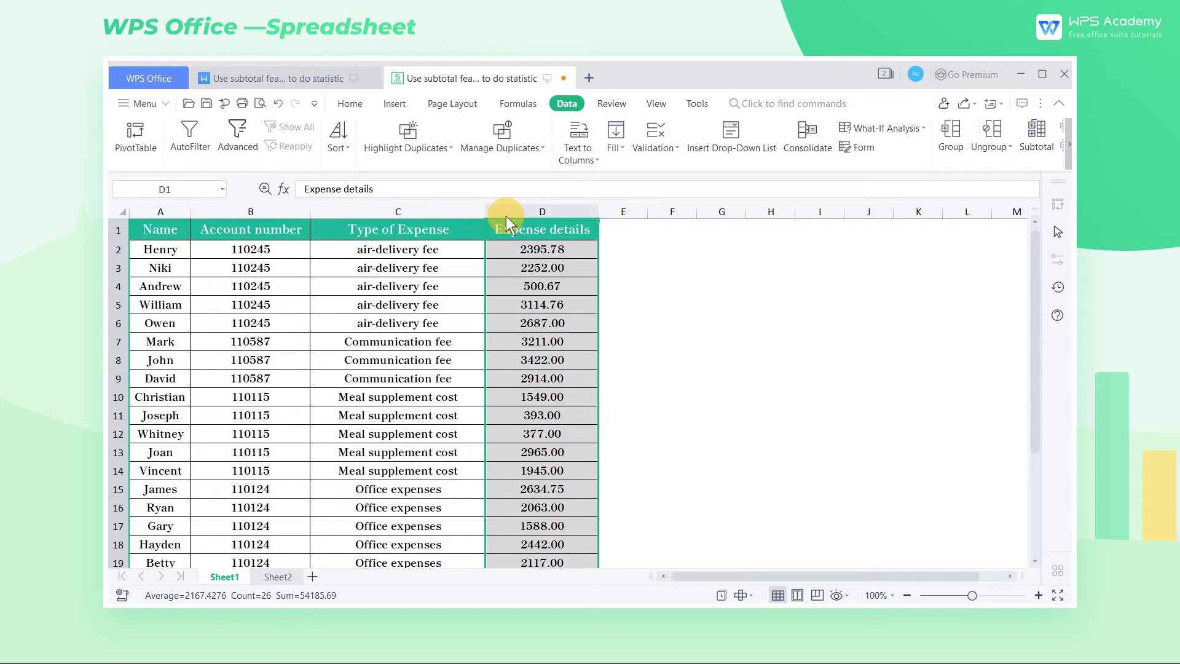
left_click(514, 235)
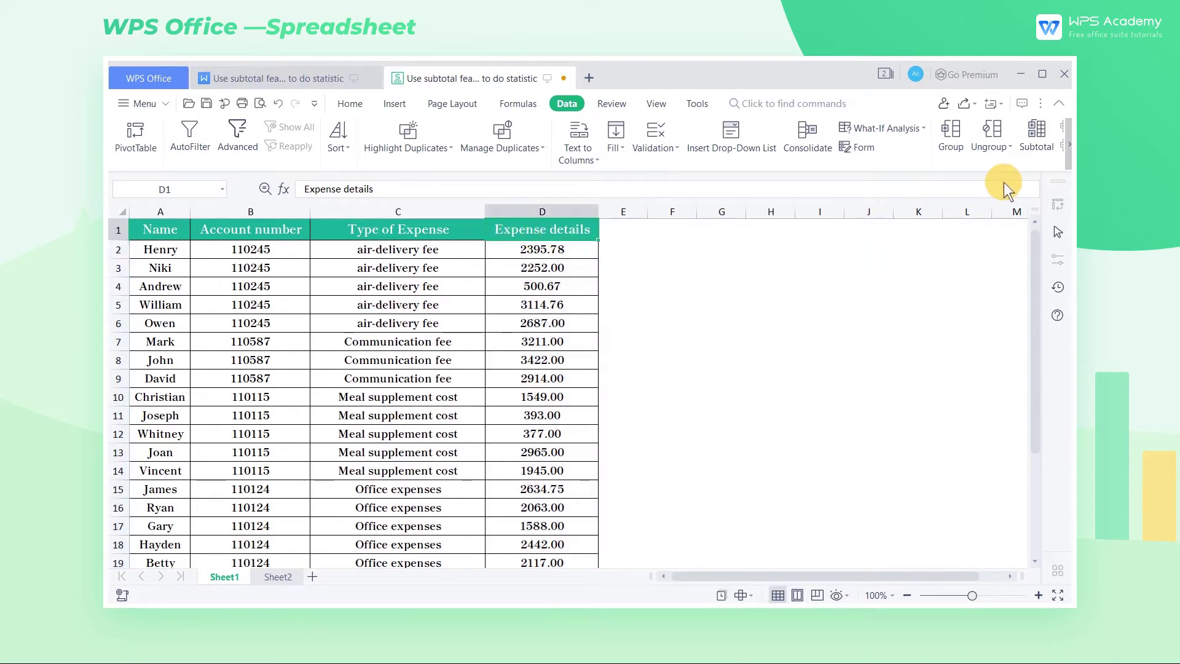
Step: In the Subtotal dialog, set the group-by column and summary function, then apply
left_click(1041, 143)
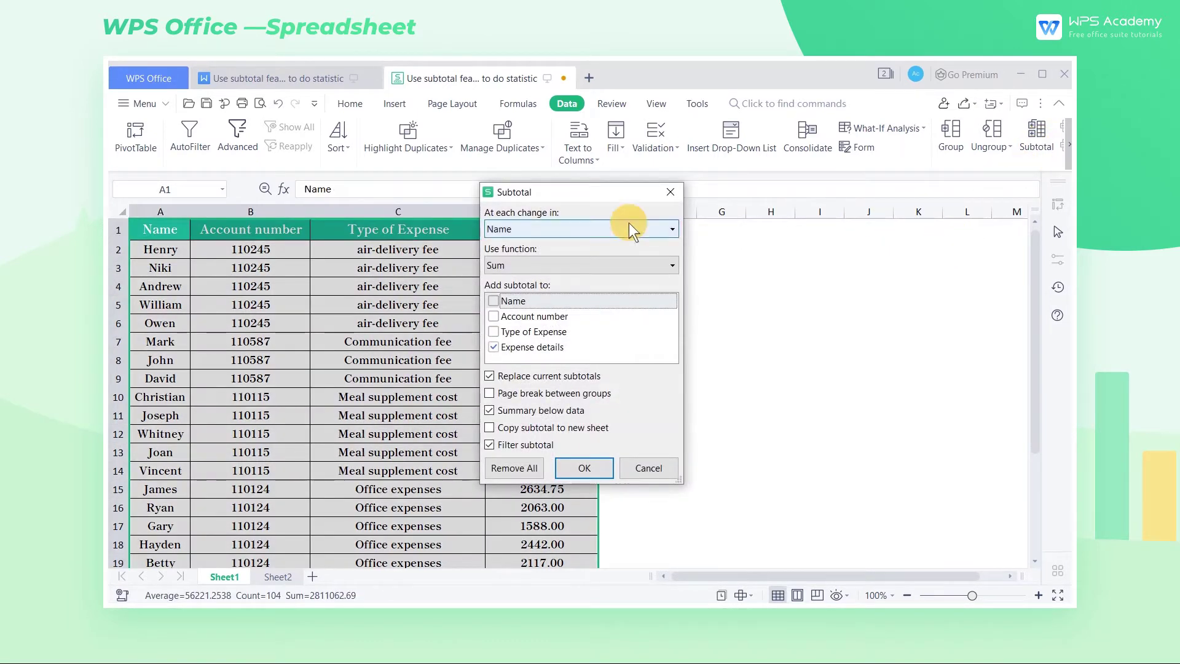
left_click_drag(612, 196, 739, 217)
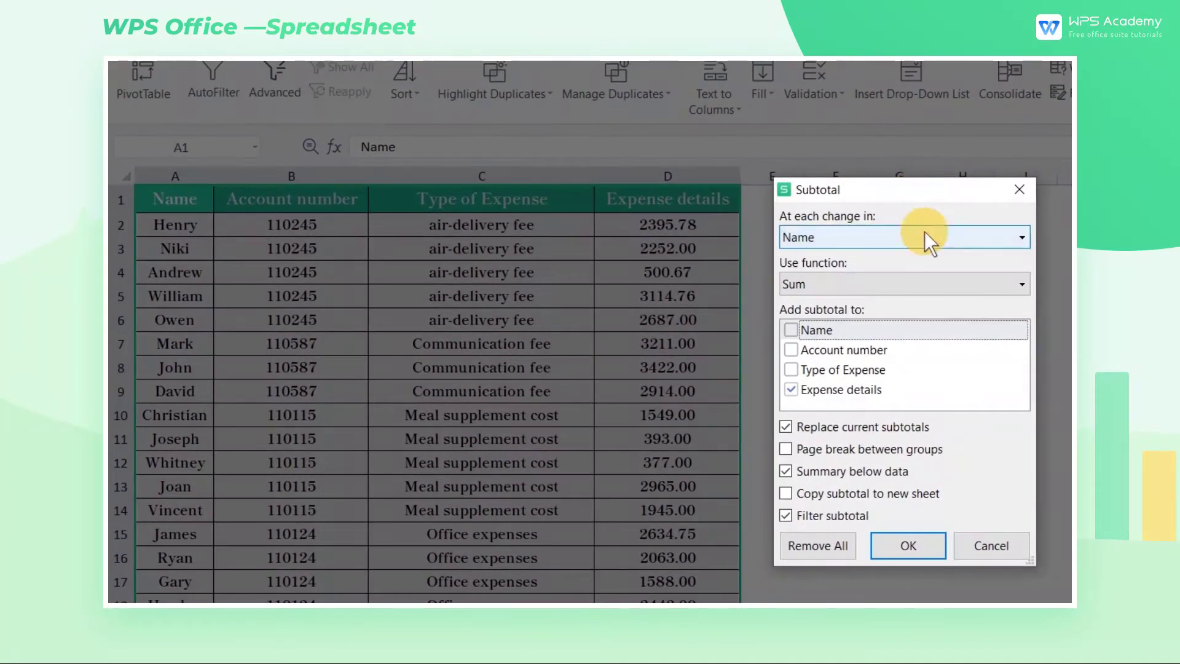
left_click(740, 255)
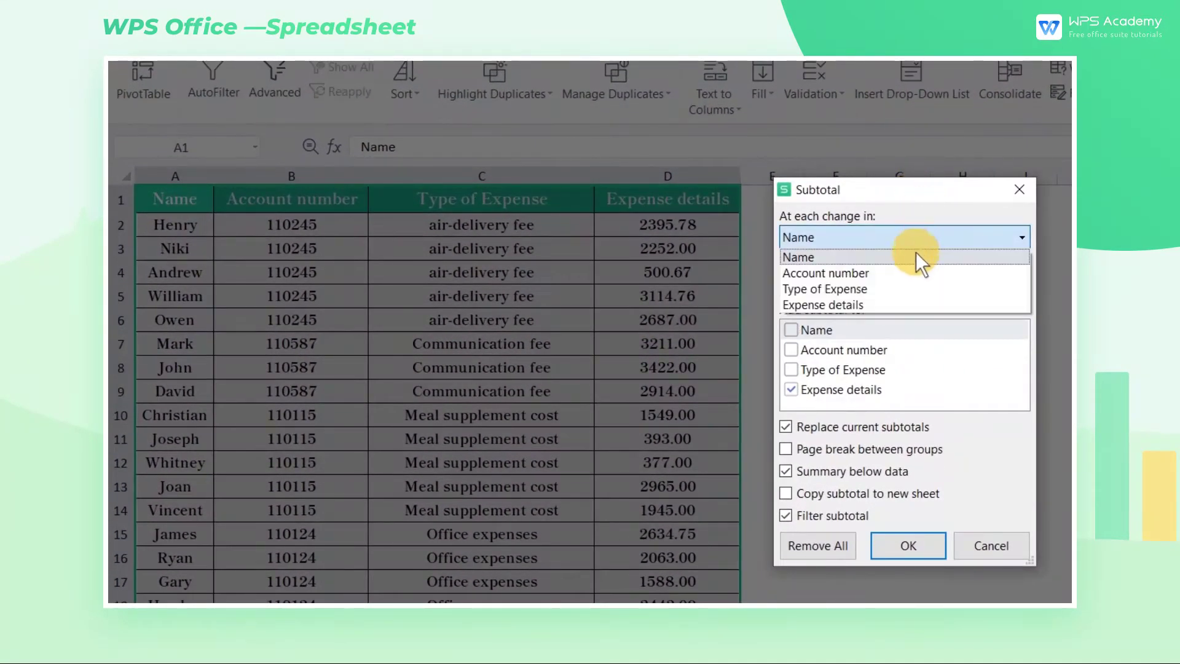
left_click(903, 284)
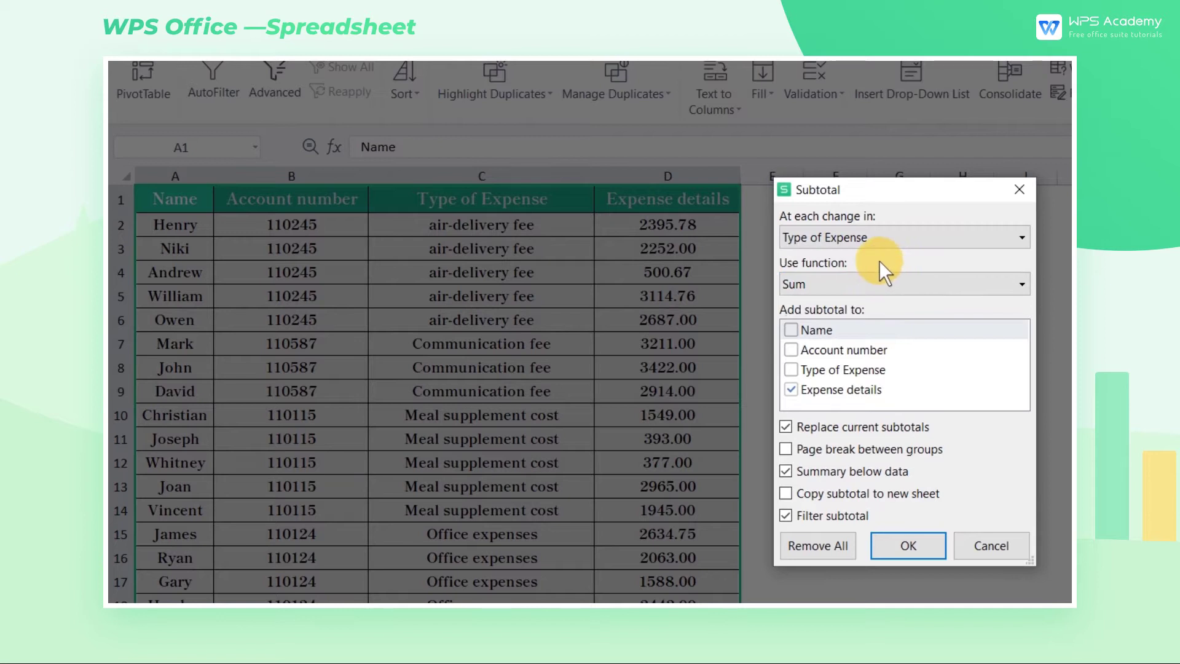
left_click(889, 282)
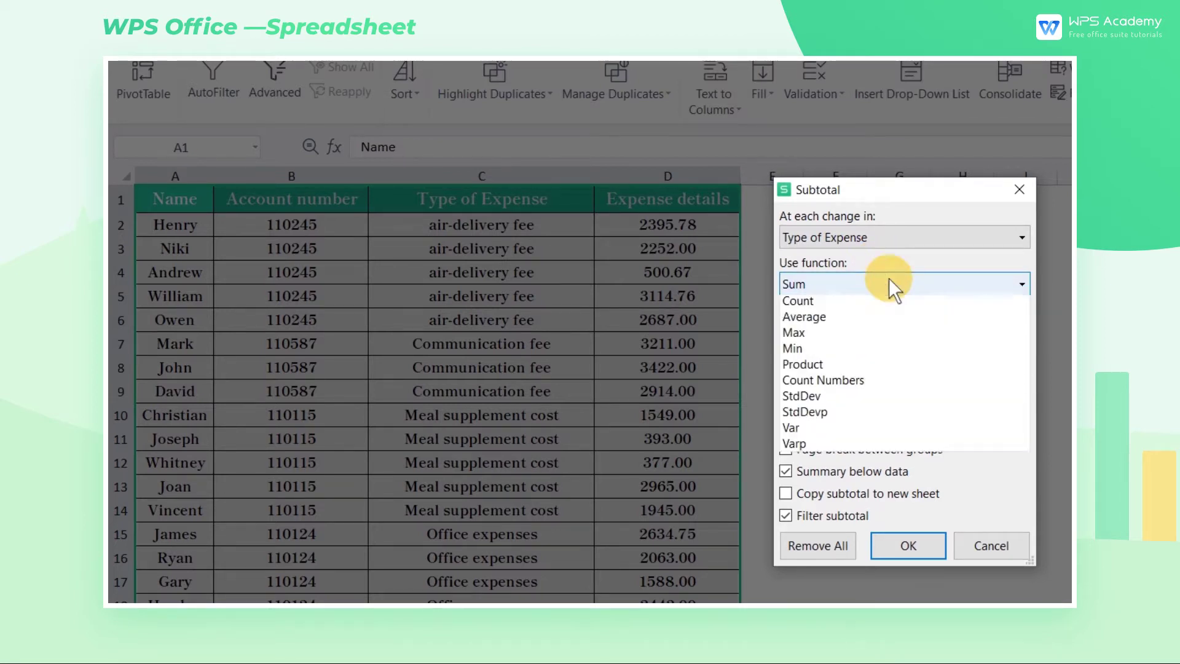
left_click(805, 304)
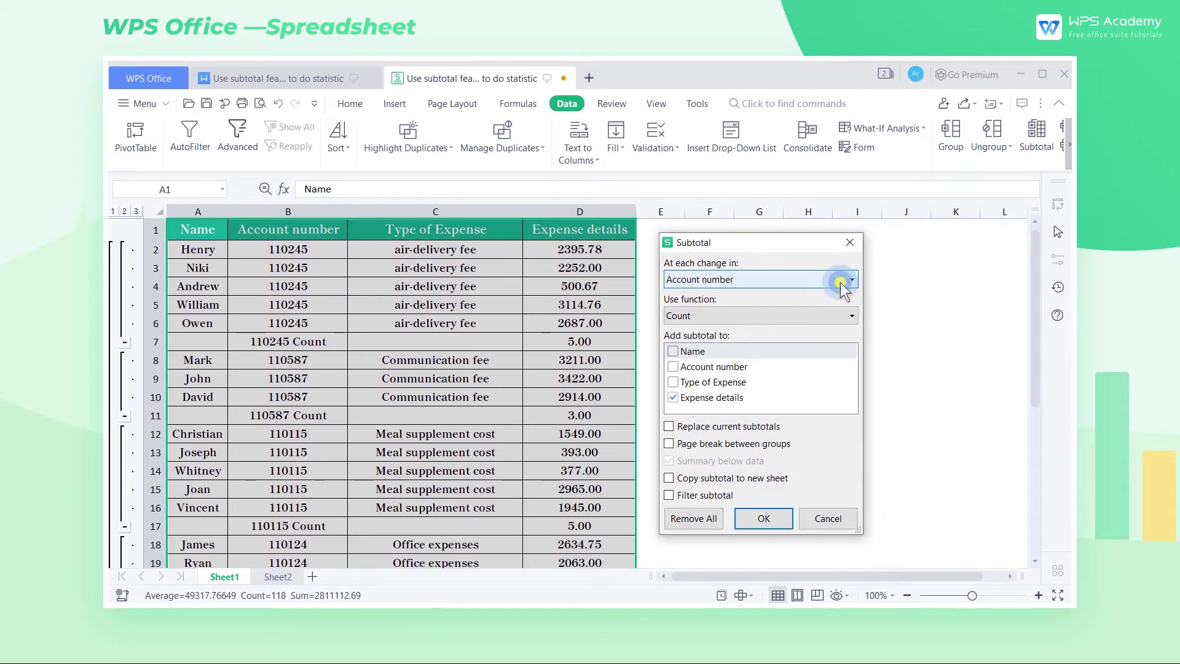
Step: Regroup subtotals by Type of Expense with Sum, replacing the current account-number counts
left_click(841, 282)
left_click(819, 318)
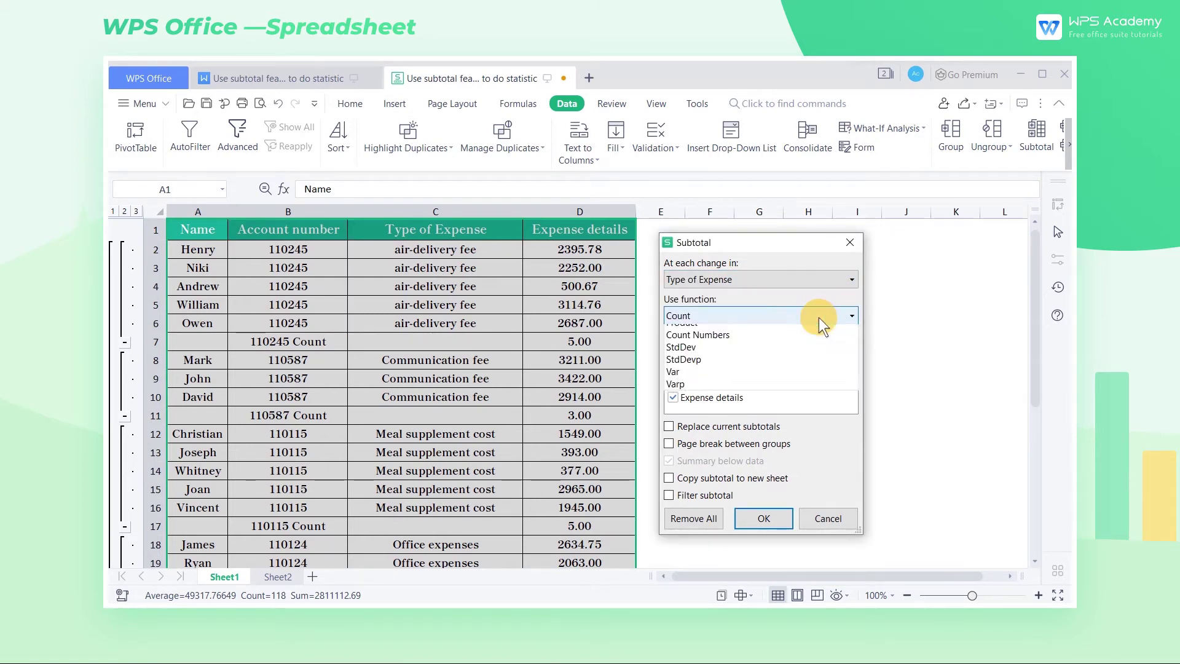
left_click(780, 327)
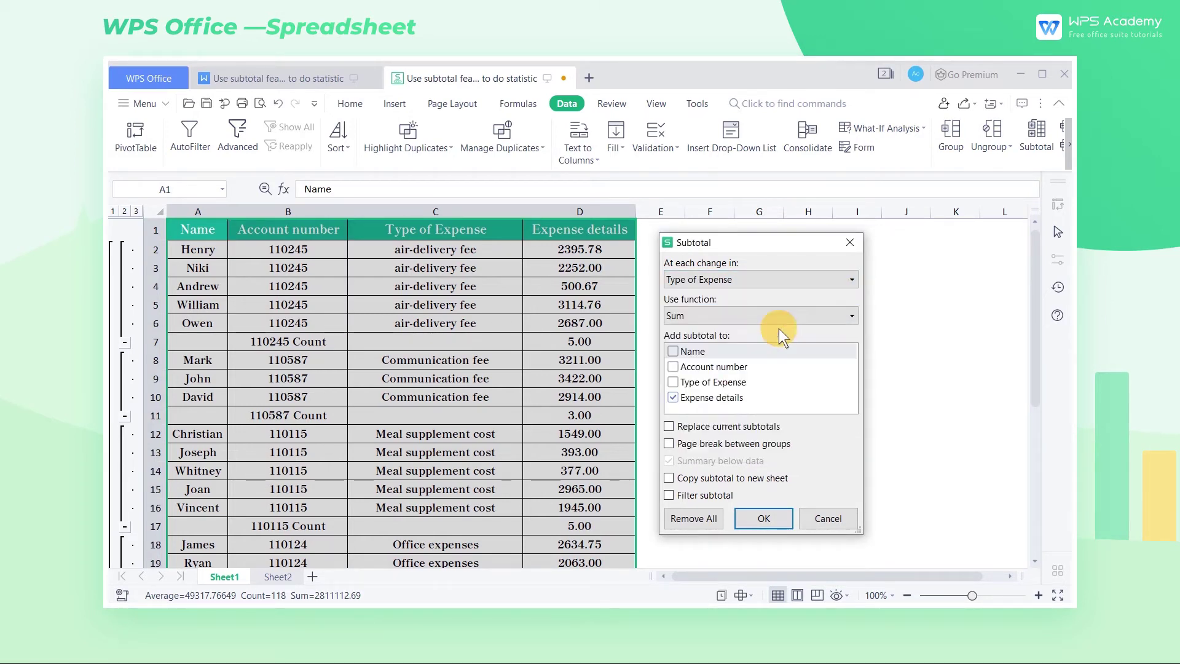
left_click(670, 427)
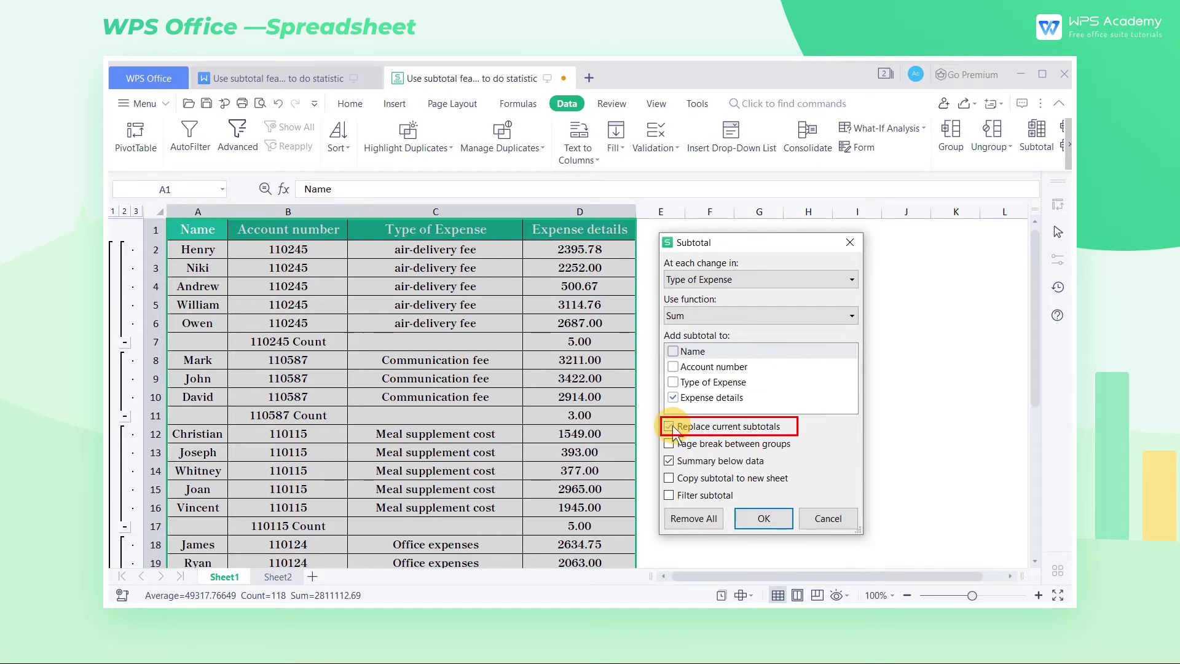
left_click(755, 518)
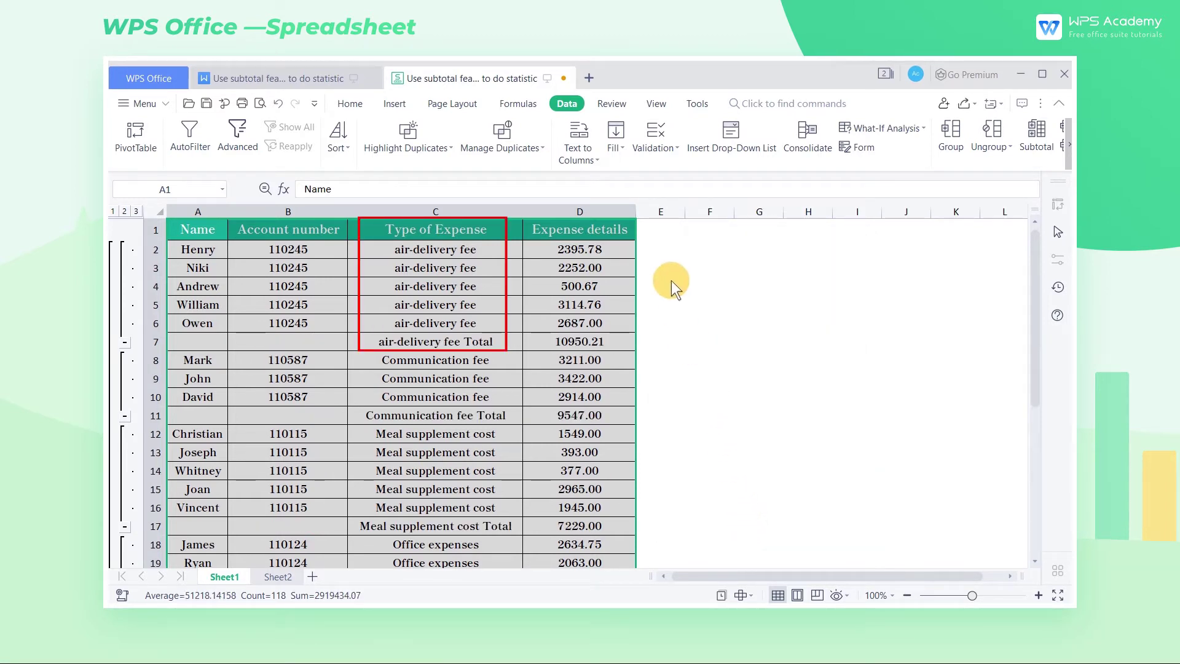
left_click(624, 231)
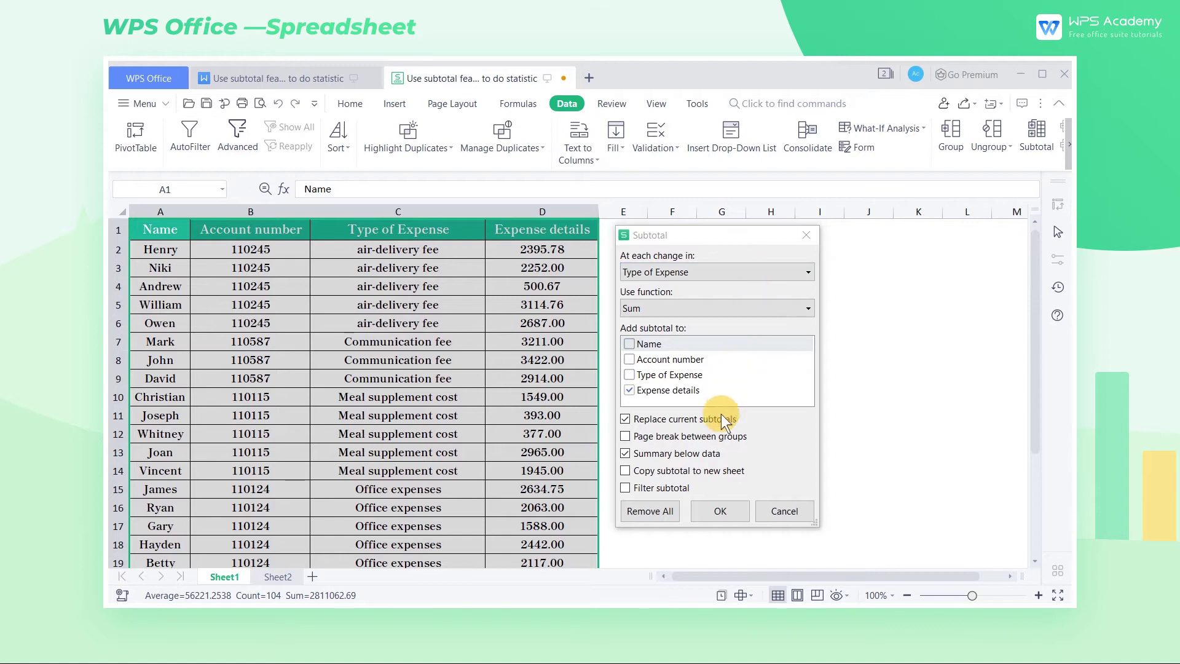
Step: Place the expense-type totals and Grand Total above the data, then Remove All subtotals
left_click(625, 455)
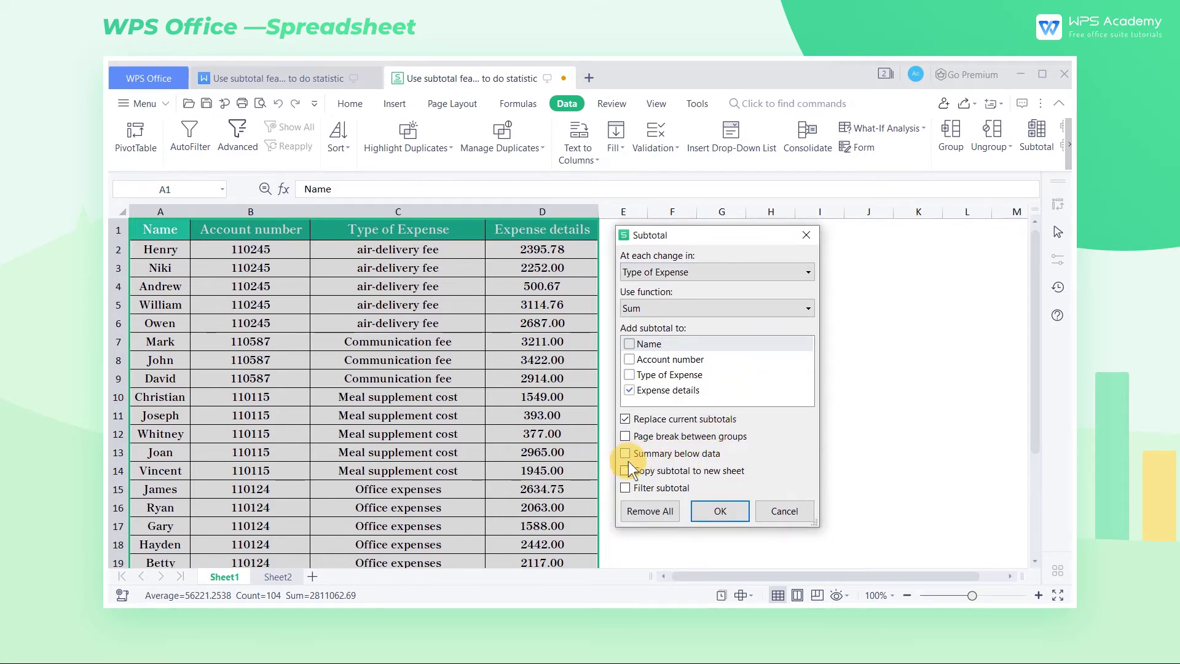
left_click(703, 511)
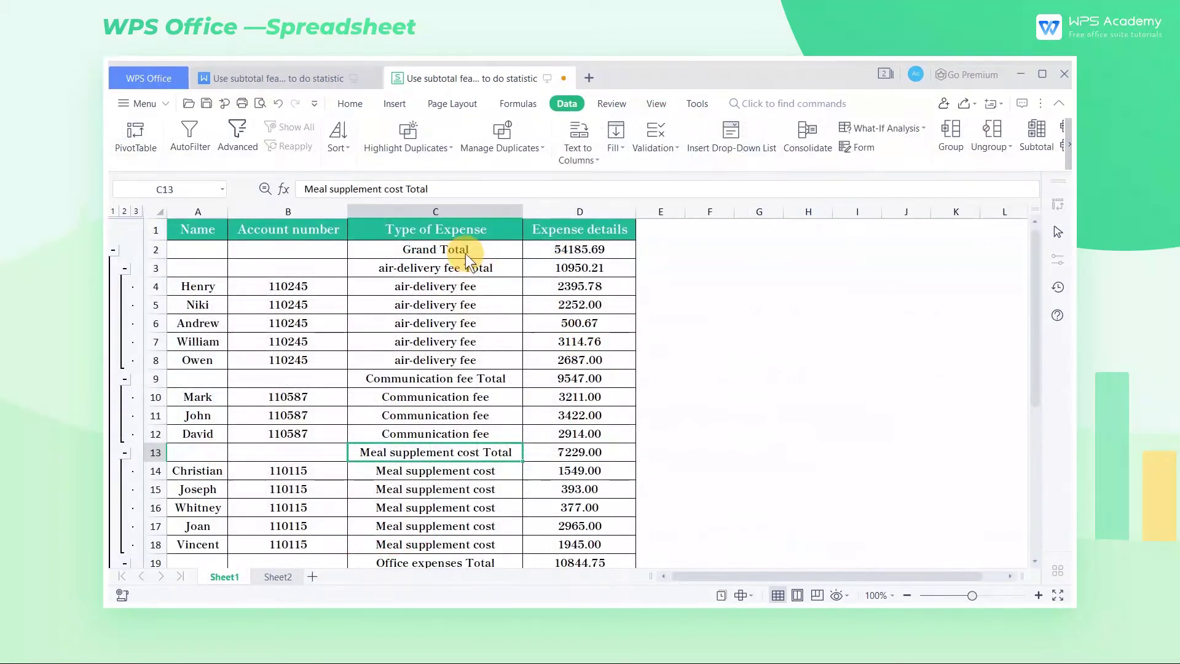
left_click(466, 252)
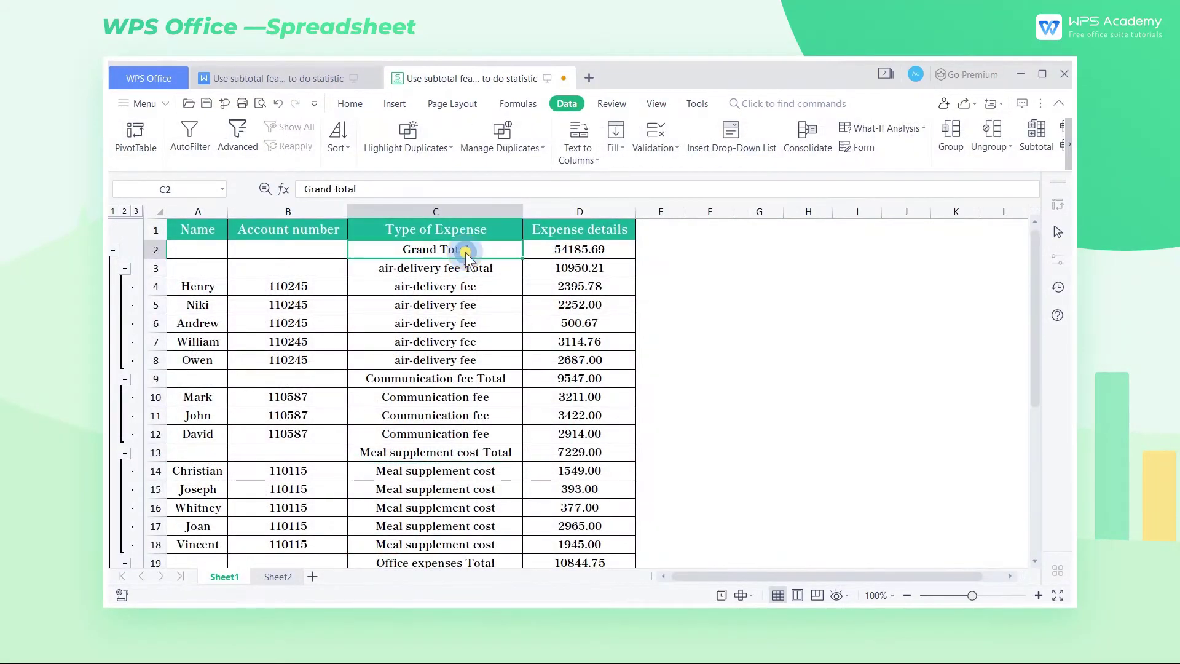
left_click(1032, 145)
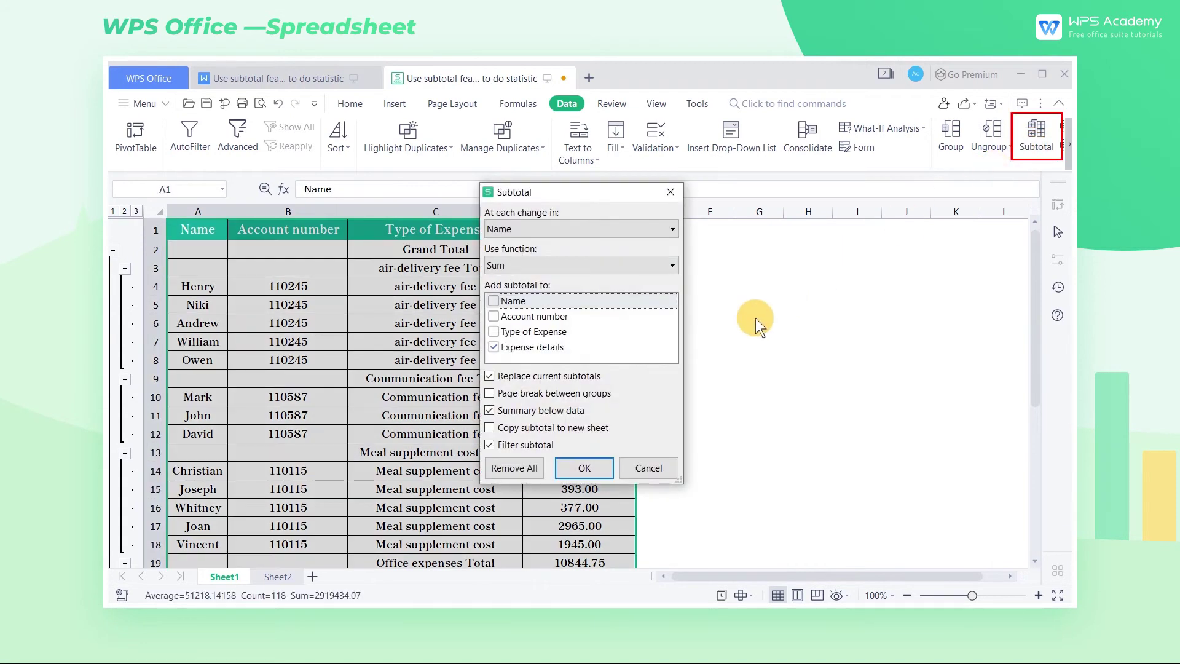
left_click(524, 464)
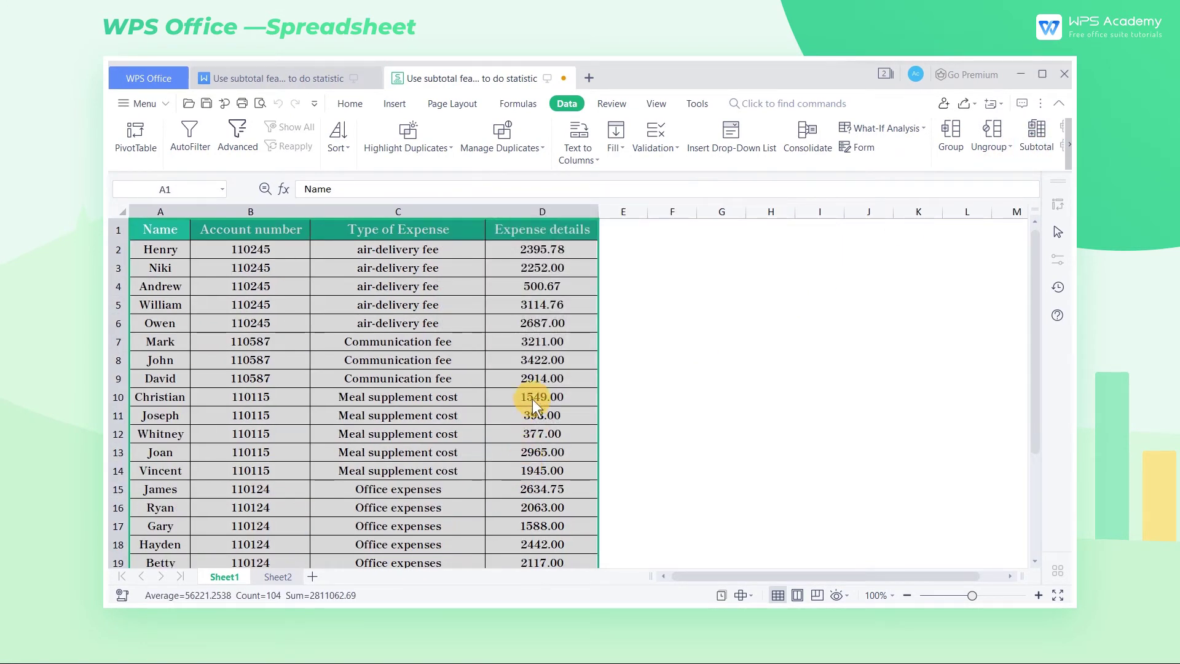
Step: Generate filtered subtotals on a new (Sheet1)Subtotal Result sheet and auto-fit all its columns
left_click(539, 235)
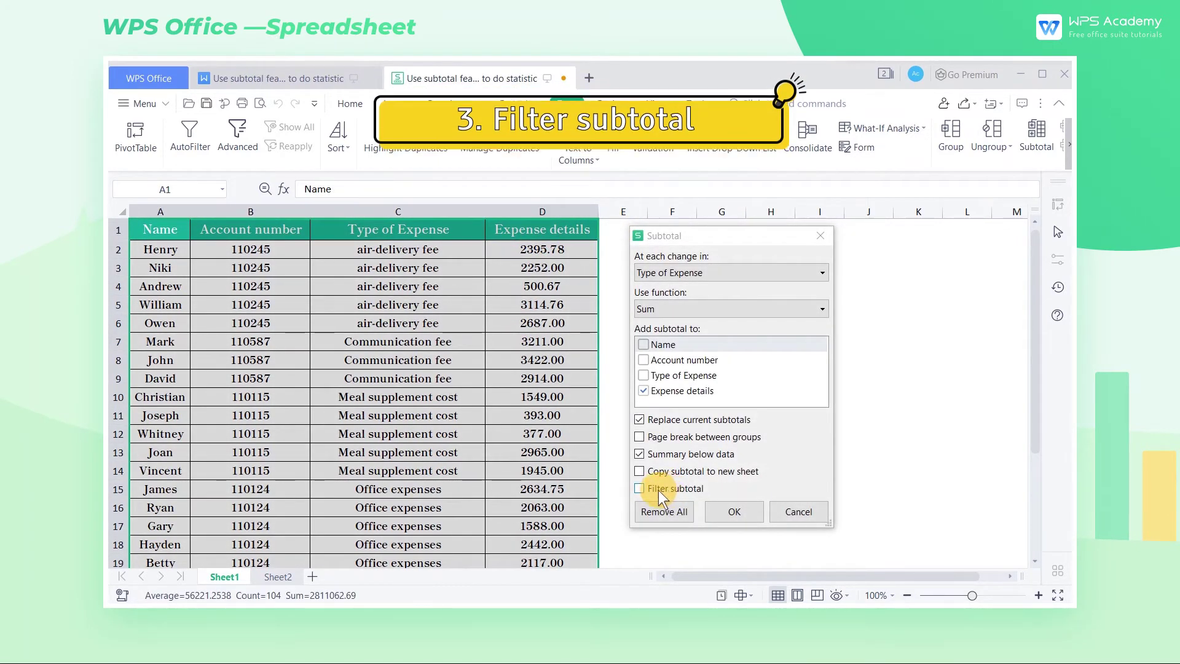
left_click(639, 490)
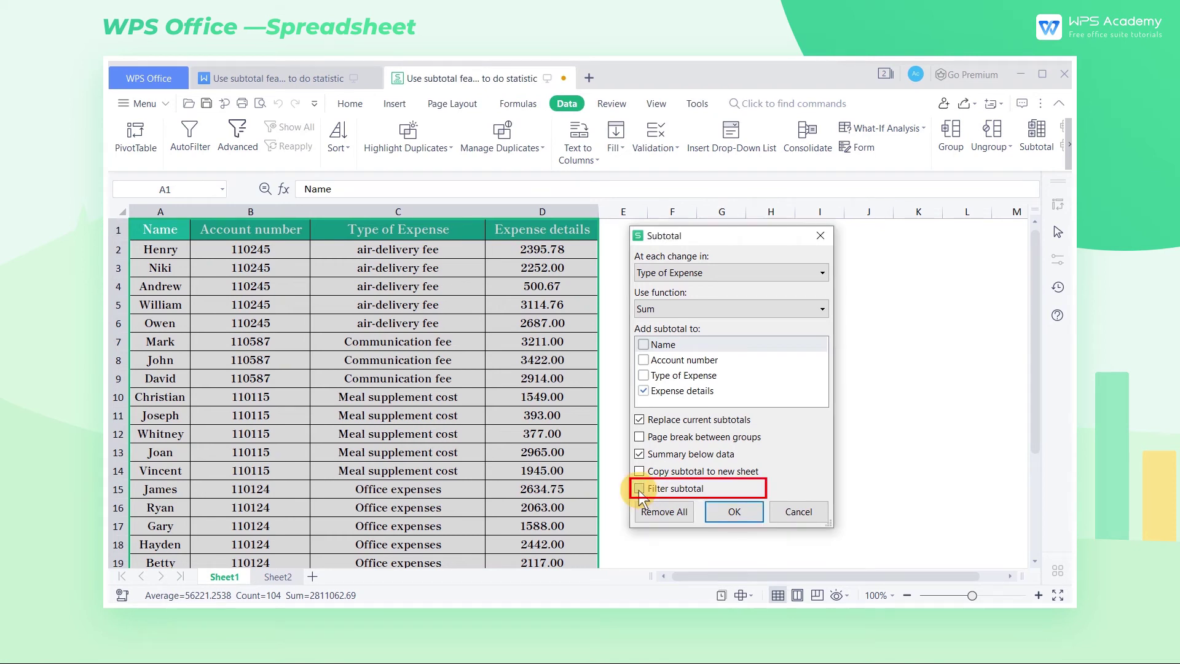
left_click(731, 512)
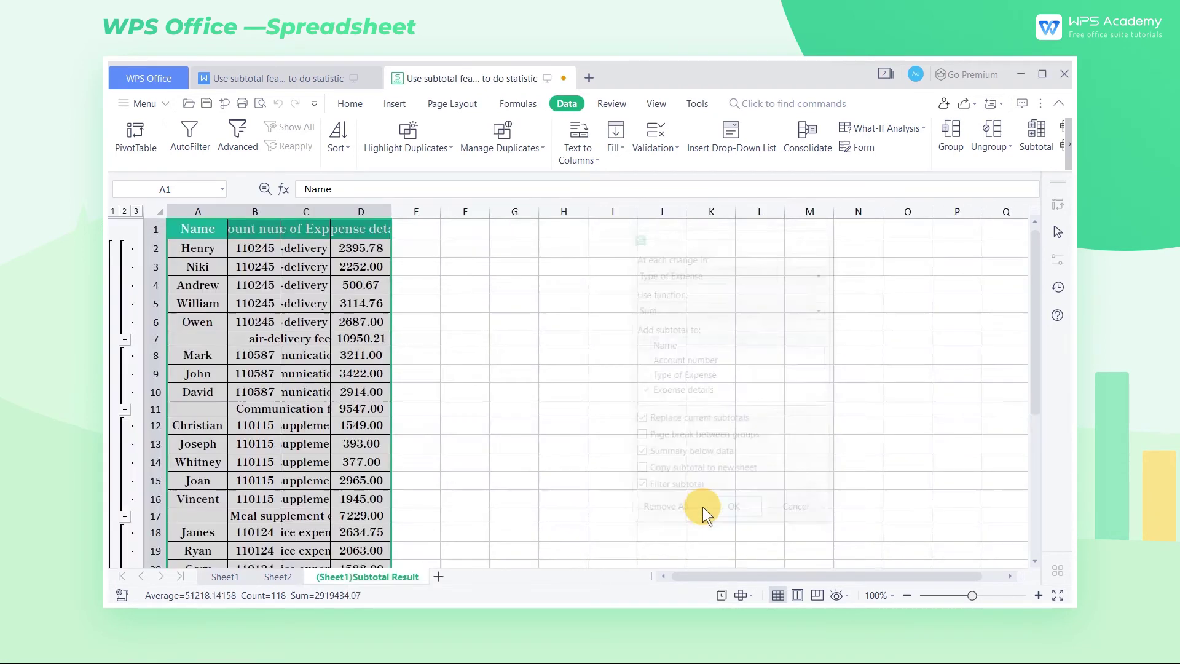
left_click(162, 212)
double_click(226, 214)
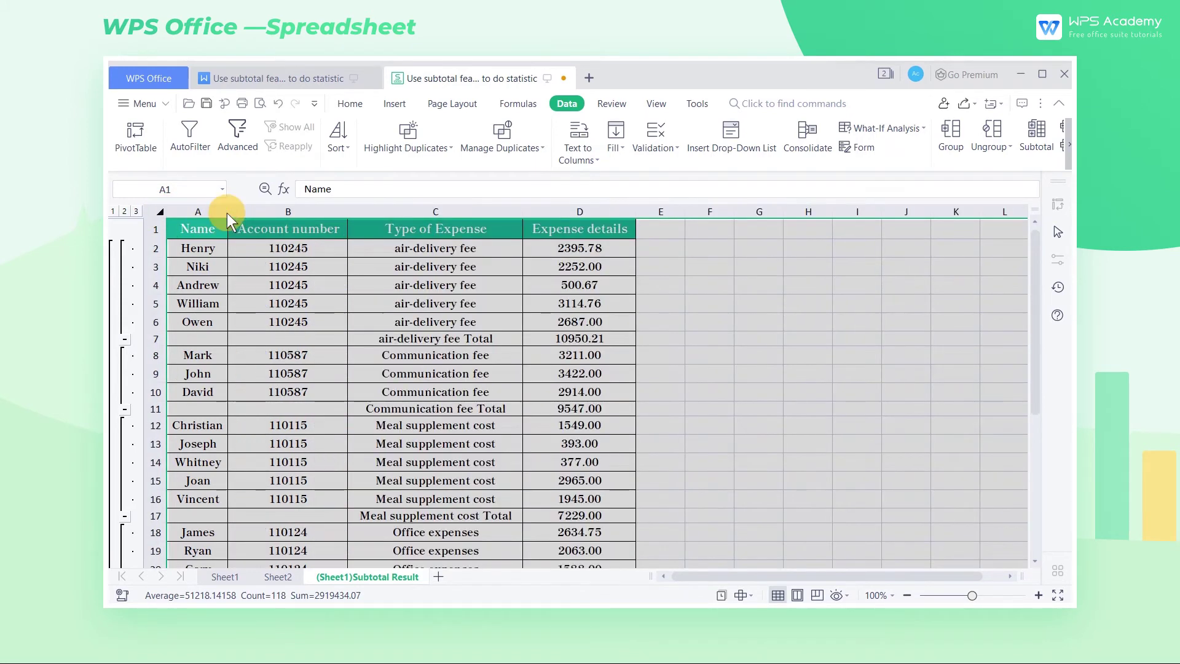
Step: Copy Type of Expense subtotals from Sheet1 to a new sheet and autofit its columns
left_click(222, 576)
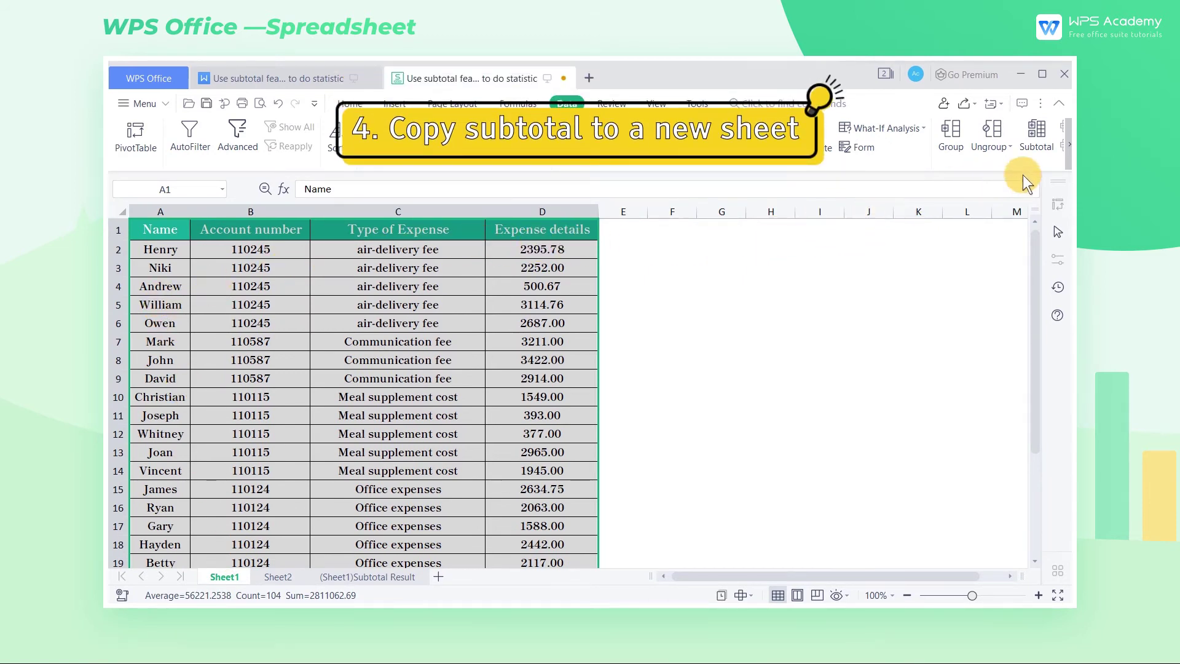
left_click(1039, 138)
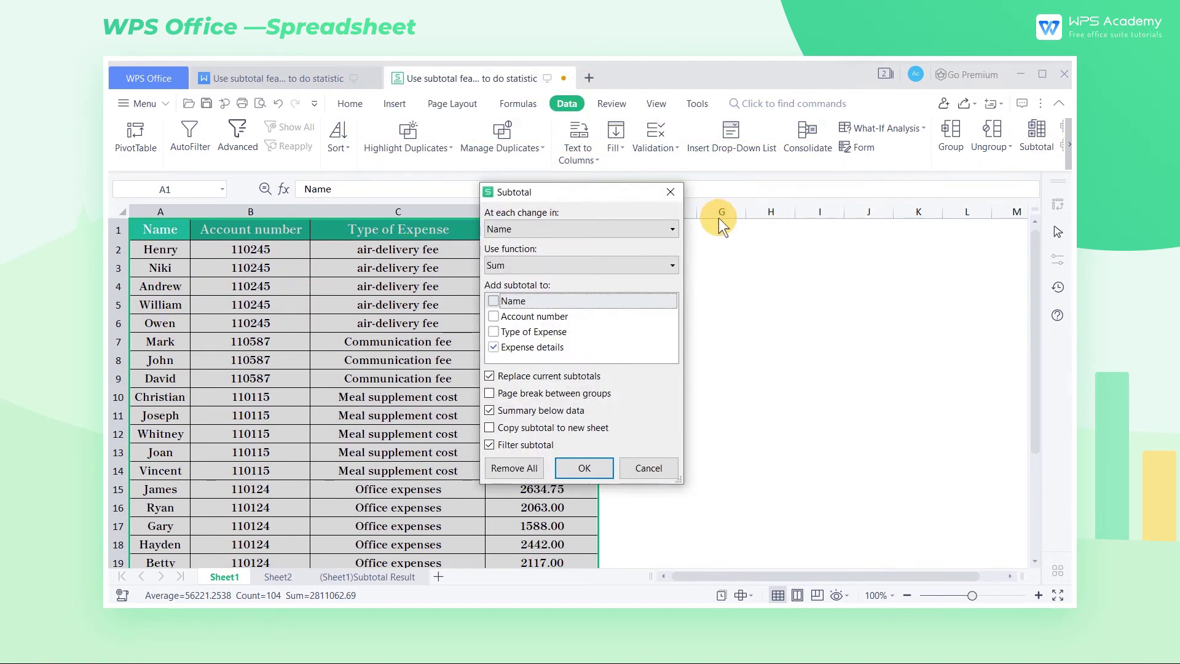
left_click(666, 228)
left_click(609, 269)
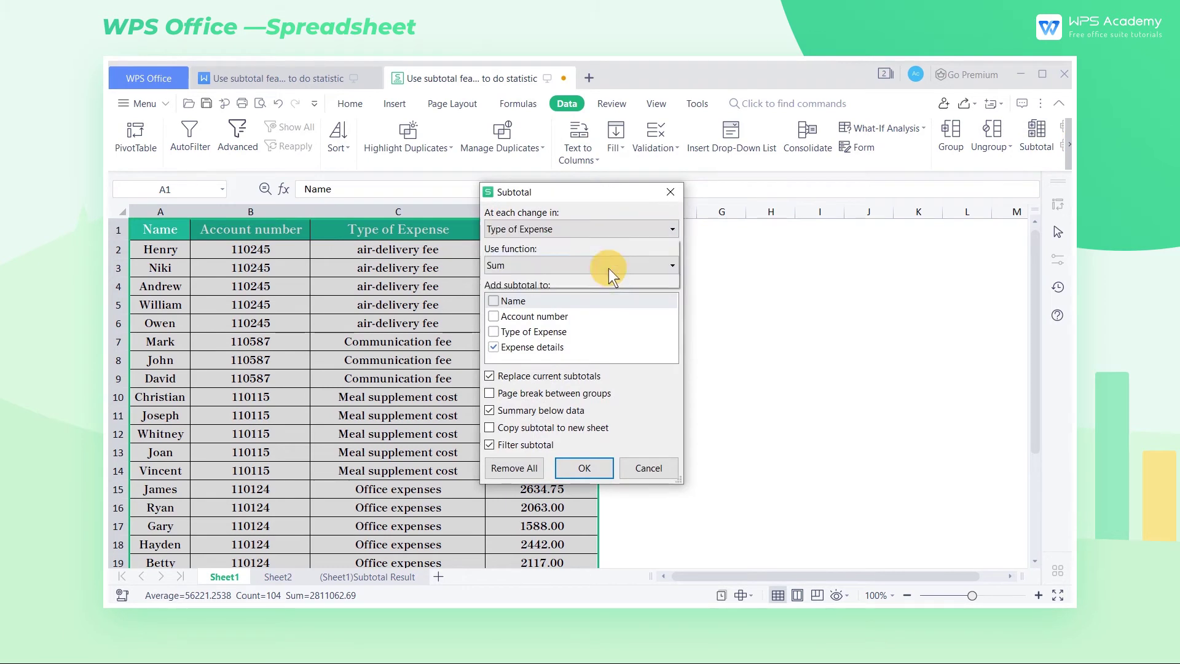
left_click(515, 427)
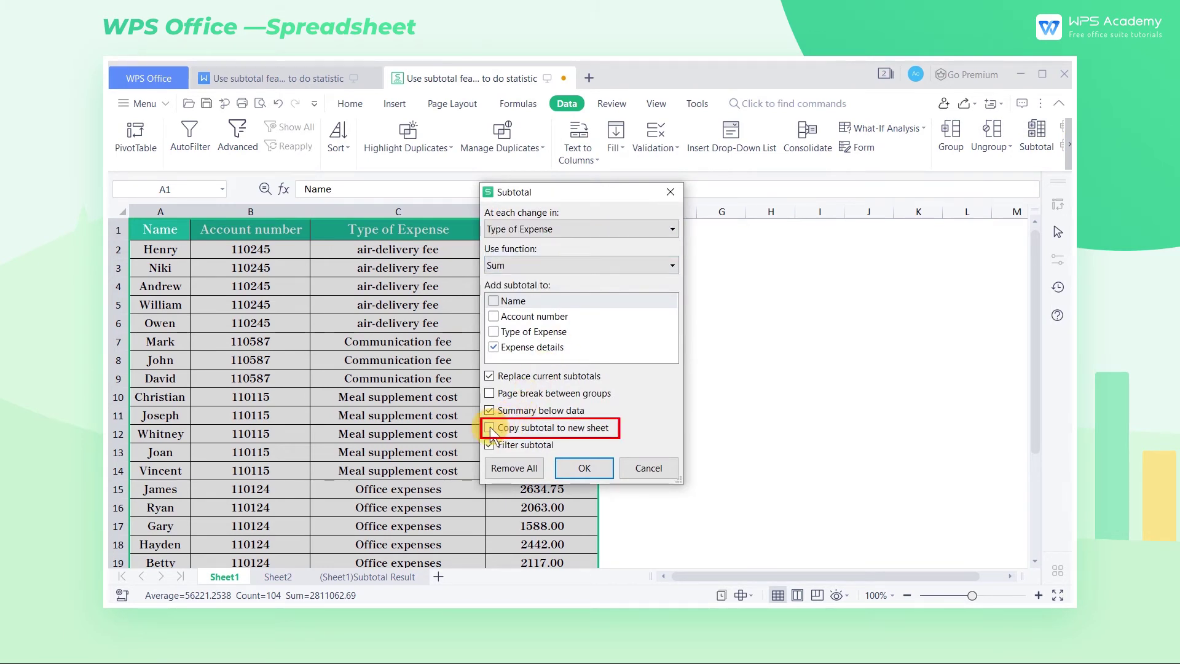
left_click(573, 466)
key("ctrl+a")
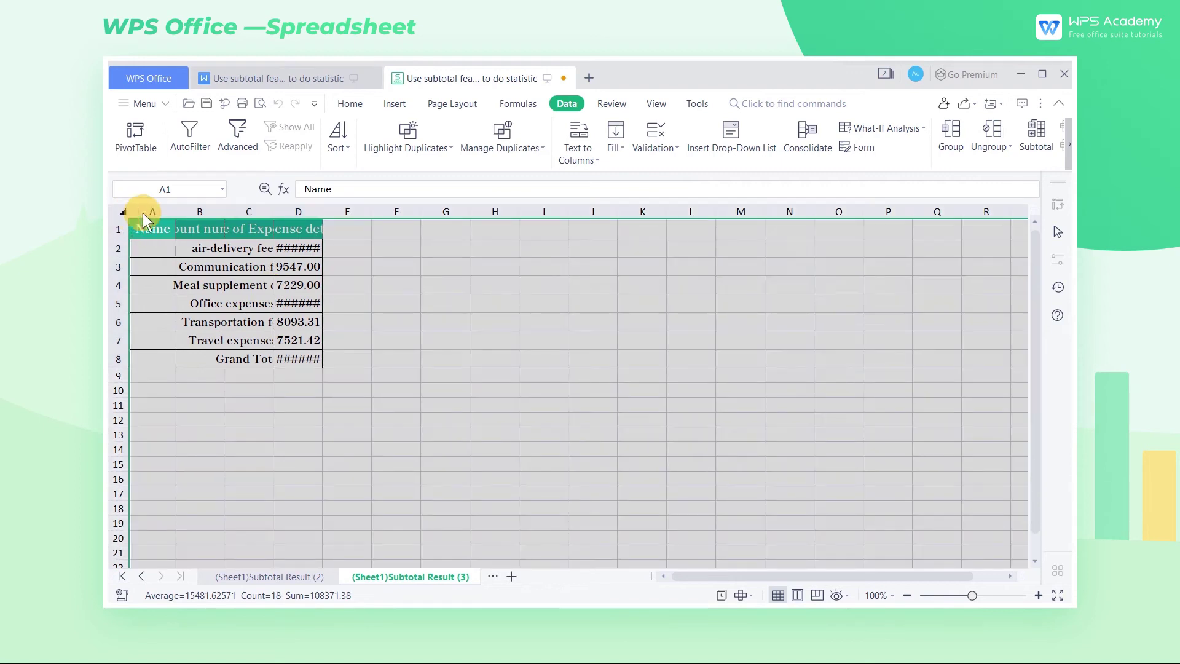
double_click(175, 215)
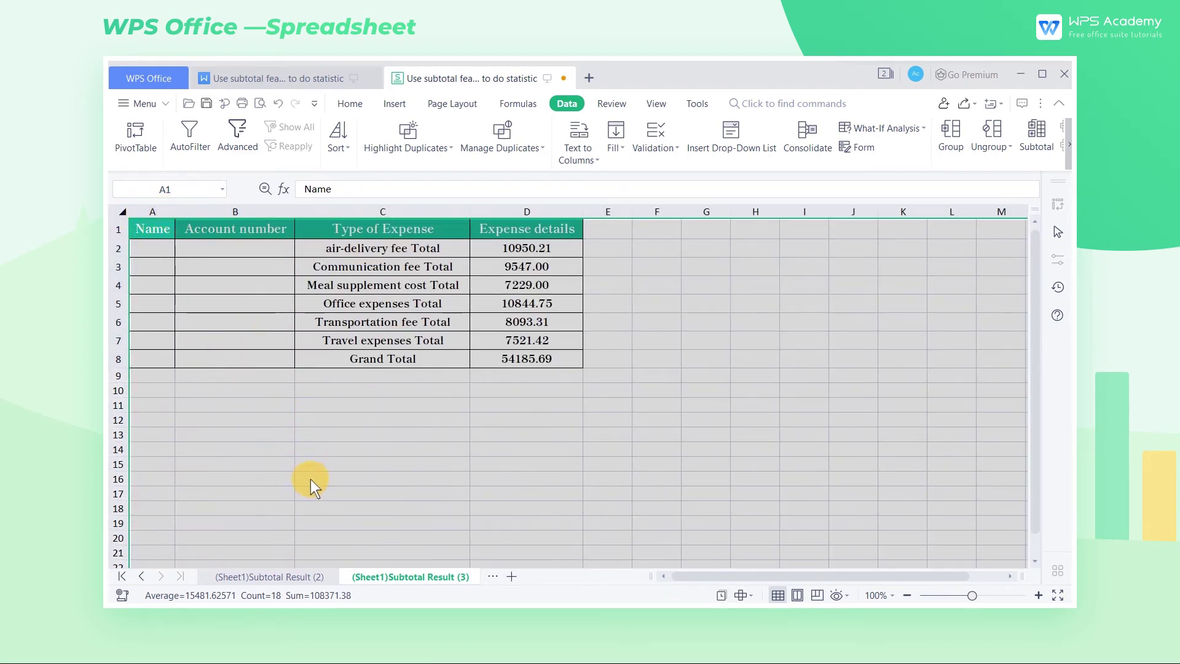
Step: Autofit (Sheet1)Subtotal Result (2) and collapse it to outline levels 1 and 2
left_click(307, 576)
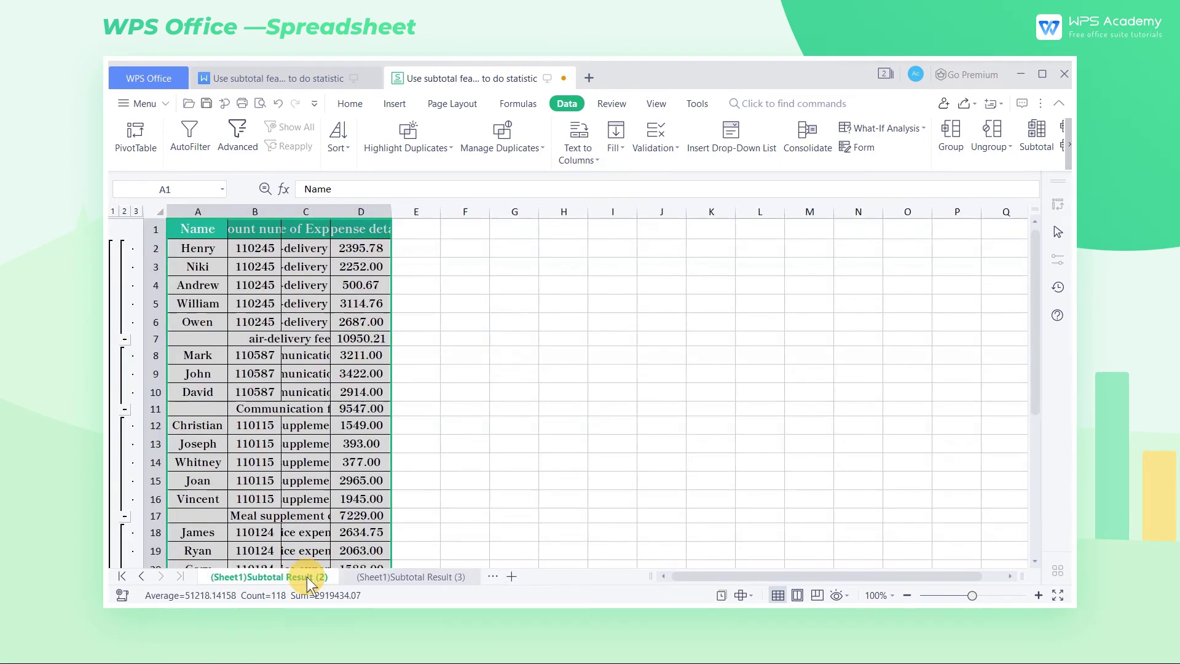
left_click(159, 213)
double_click(229, 211)
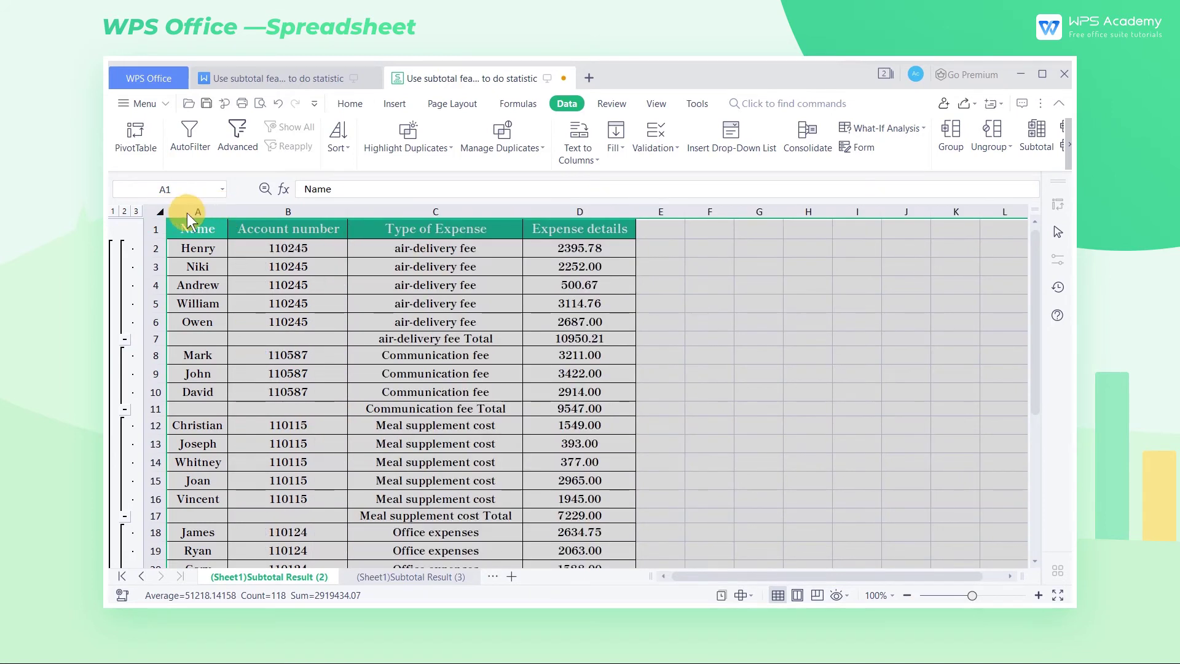
left_click(114, 211)
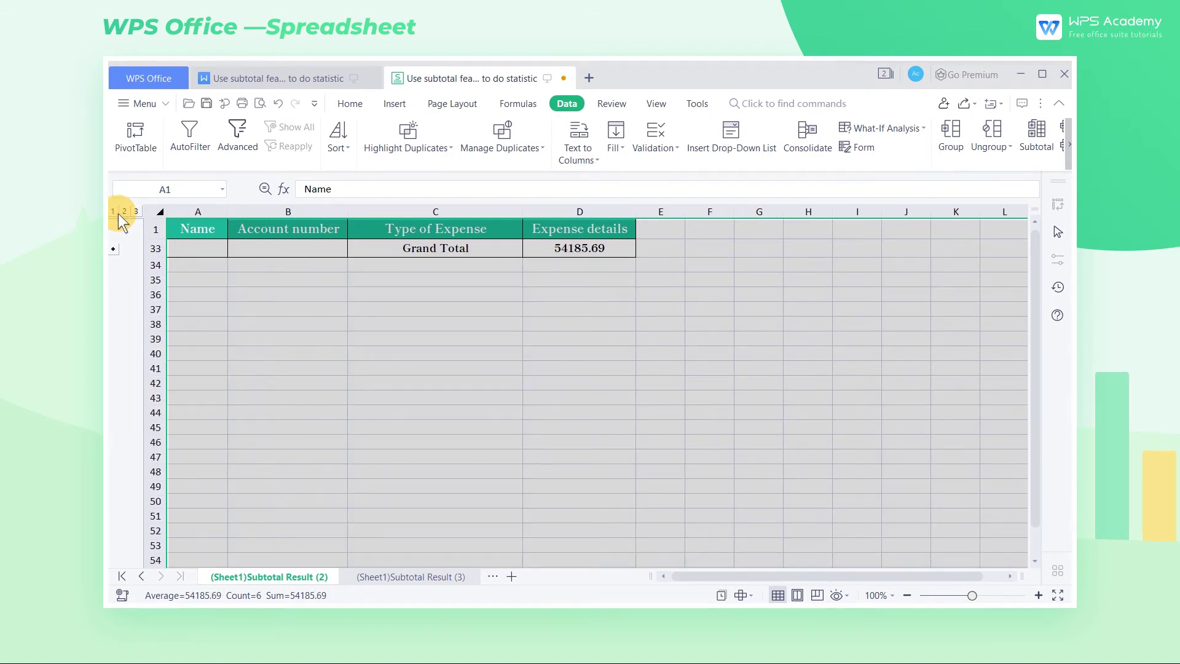
left_click(120, 213)
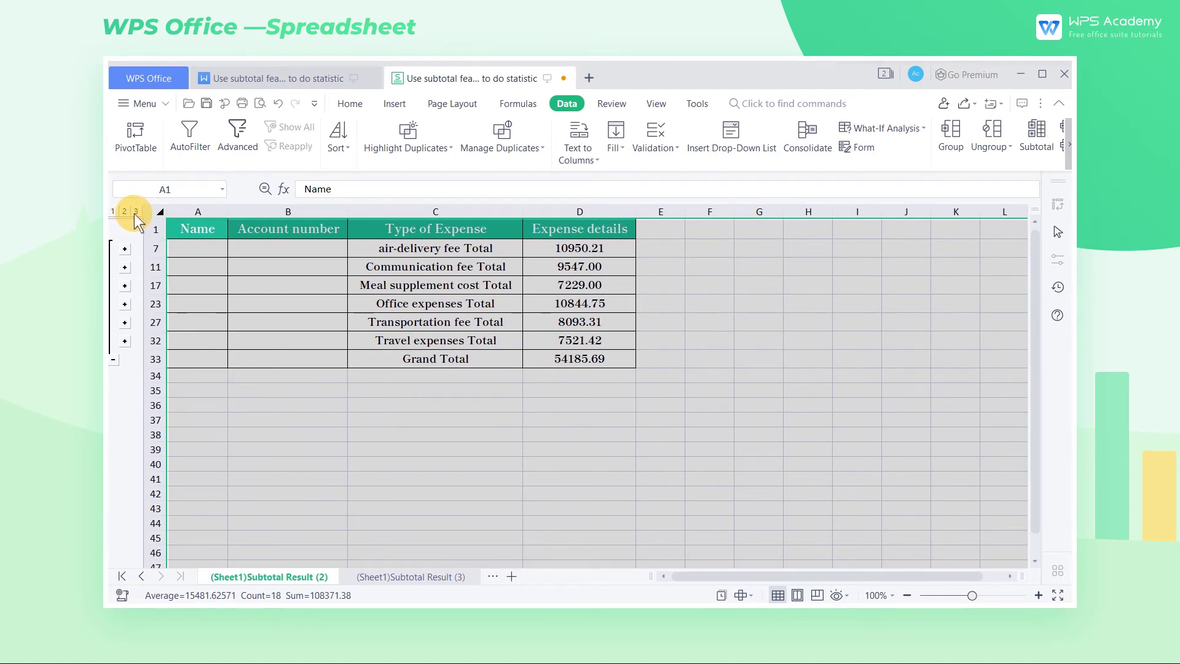
Step: Expand to outline level 3, then add page-broken Type of Expense subtotals on a new sheet and autofit
left_click(136, 212)
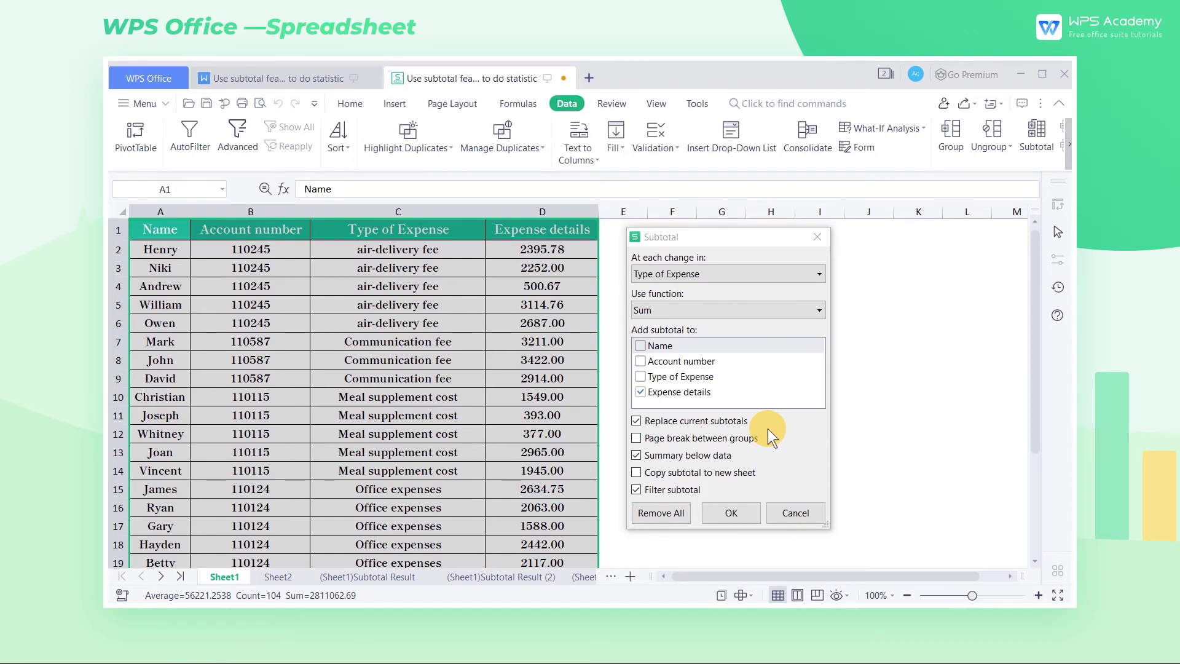
left_click(698, 441)
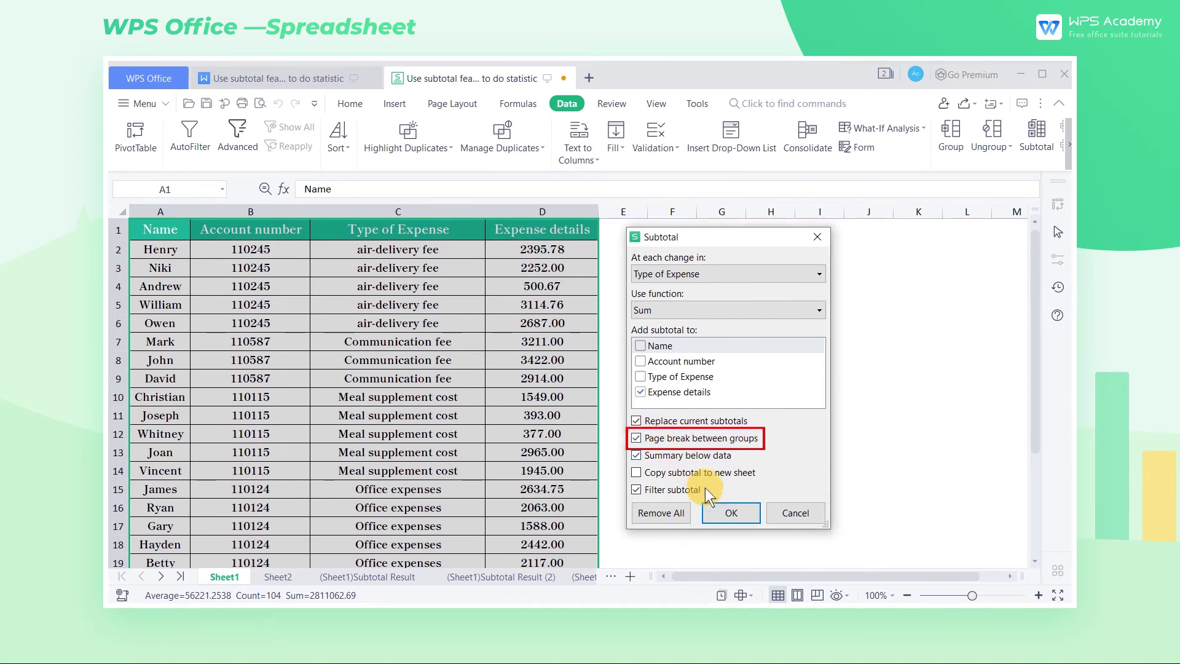
left_click(718, 509)
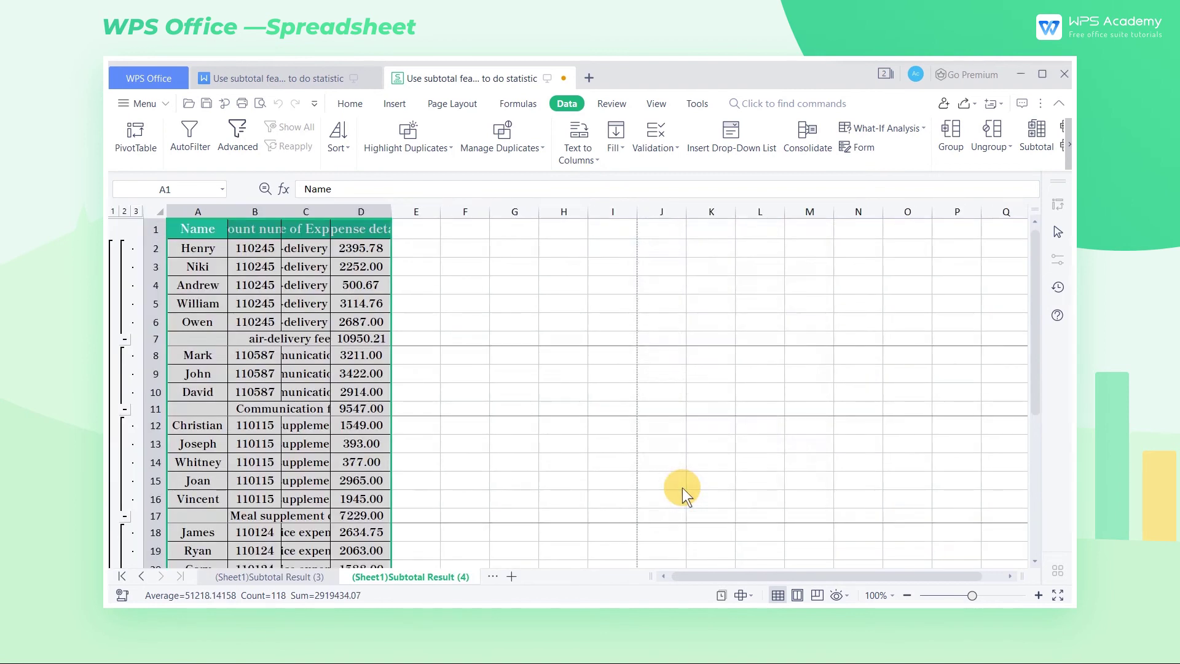
left_click(155, 215)
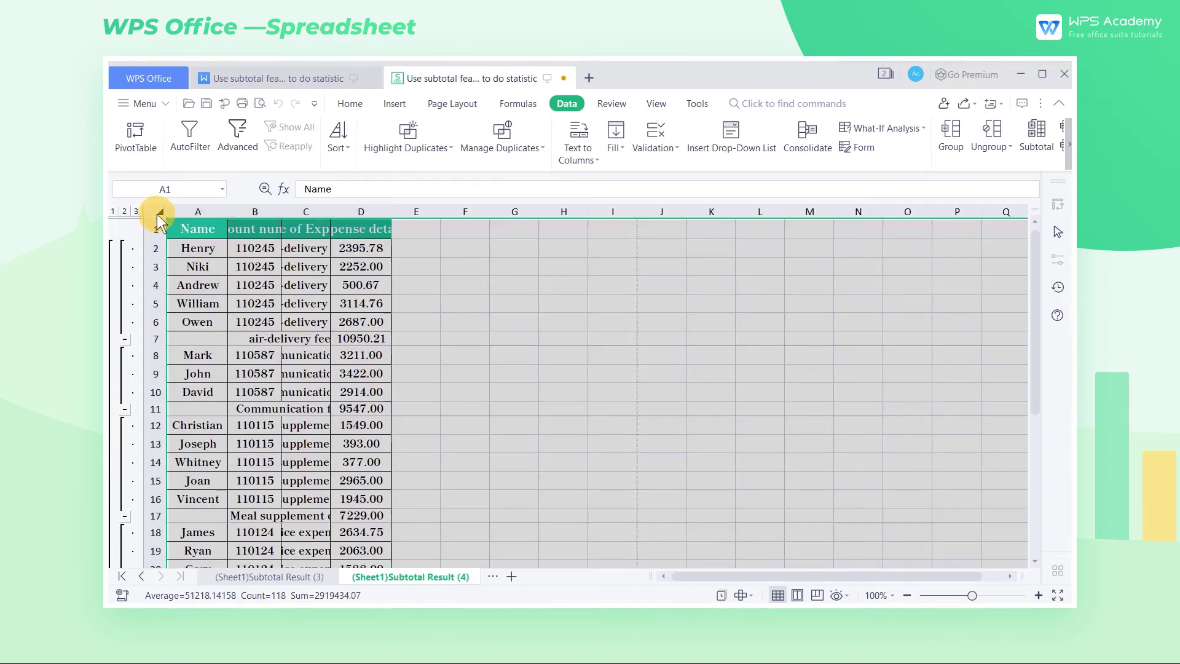
double_click(227, 216)
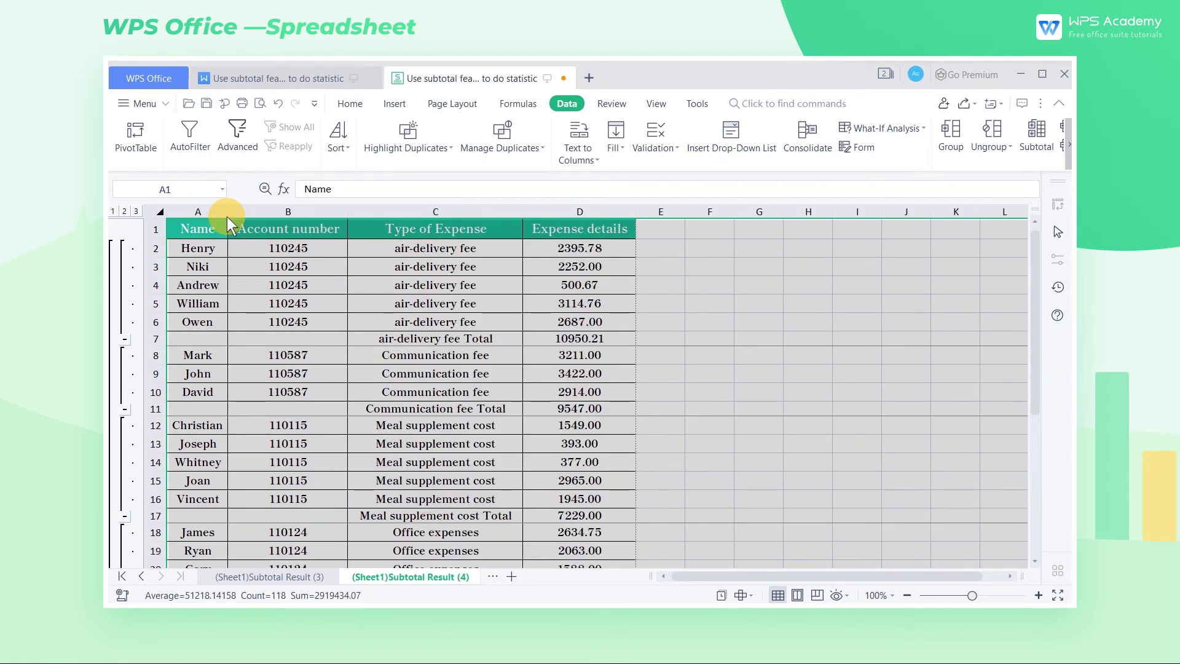
left_click(212, 229)
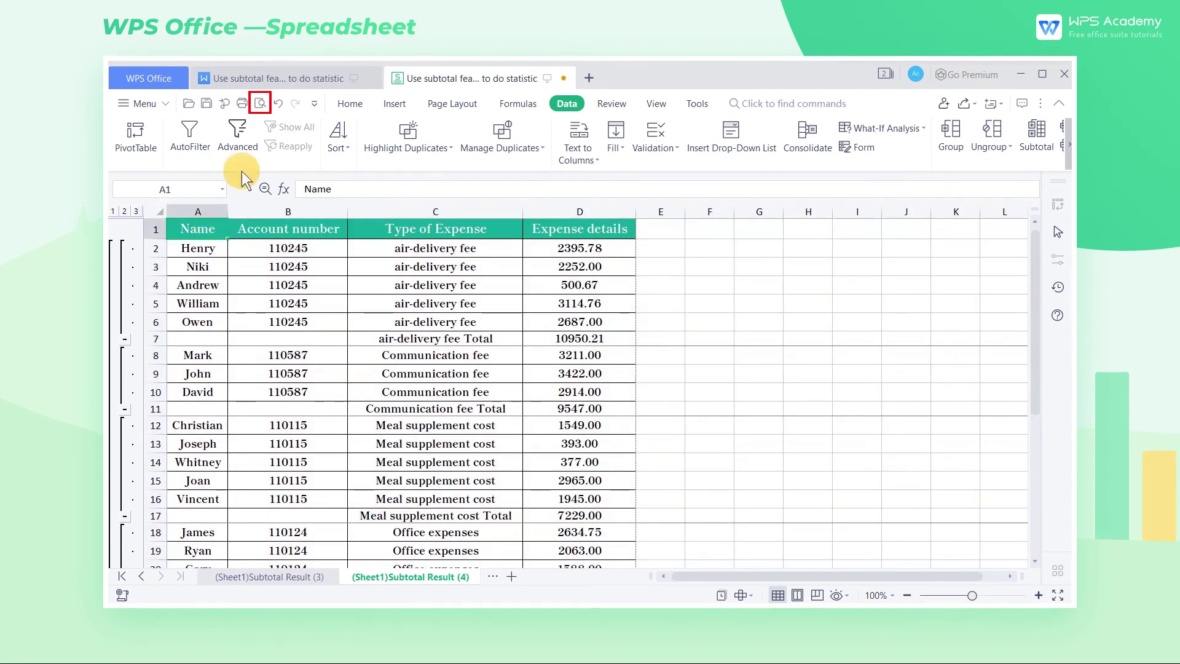
left_click(260, 104)
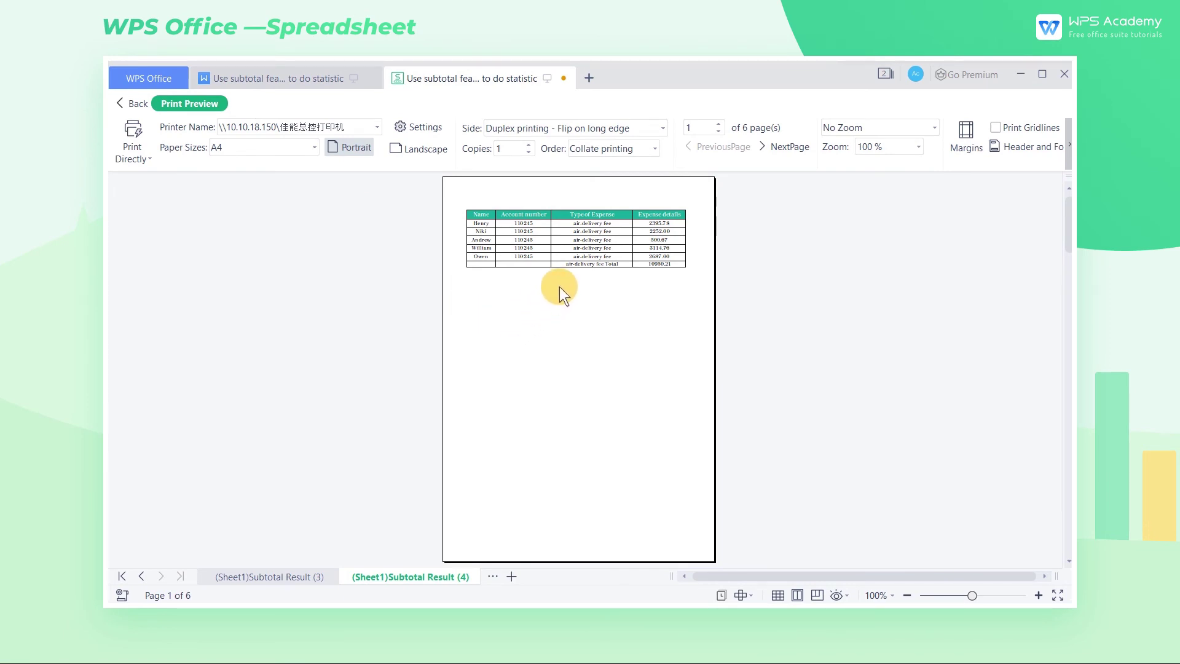
scroll(560, 287, "down", 1)
scroll(560, 287, "down", 1)
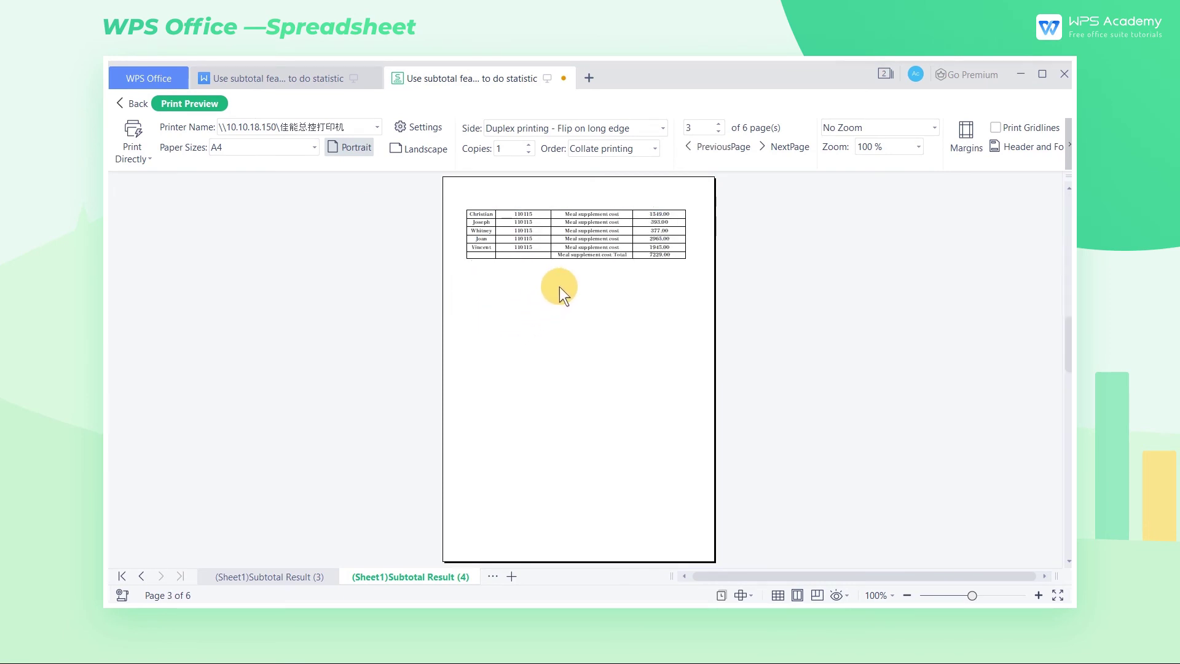
scroll(560, 285, "down", 1)
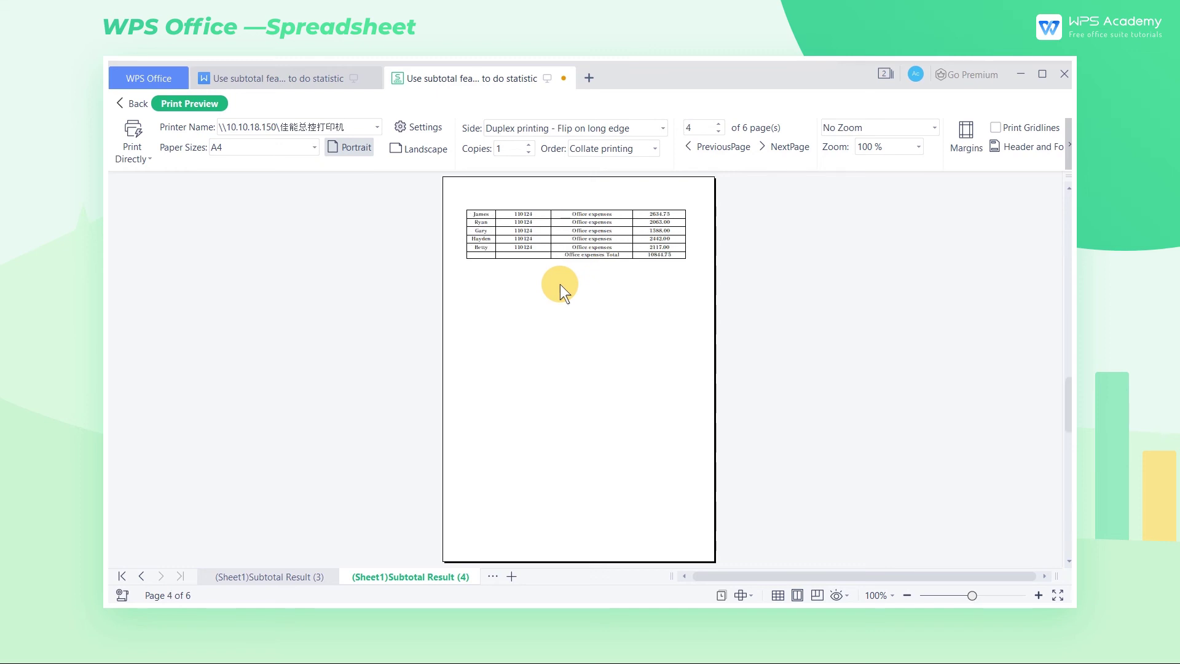
scroll(560, 285, "down", 1)
left_click(141, 105)
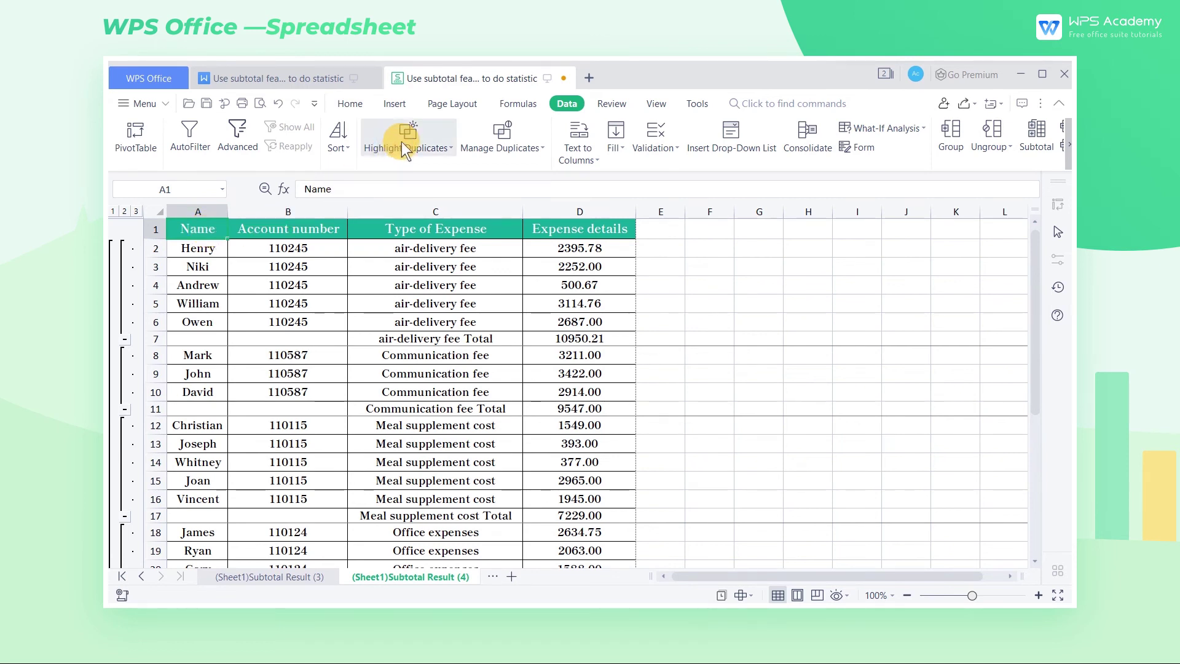
Step: Set Print Titles so row $1:$1 repeats at the top of every page
left_click(455, 106)
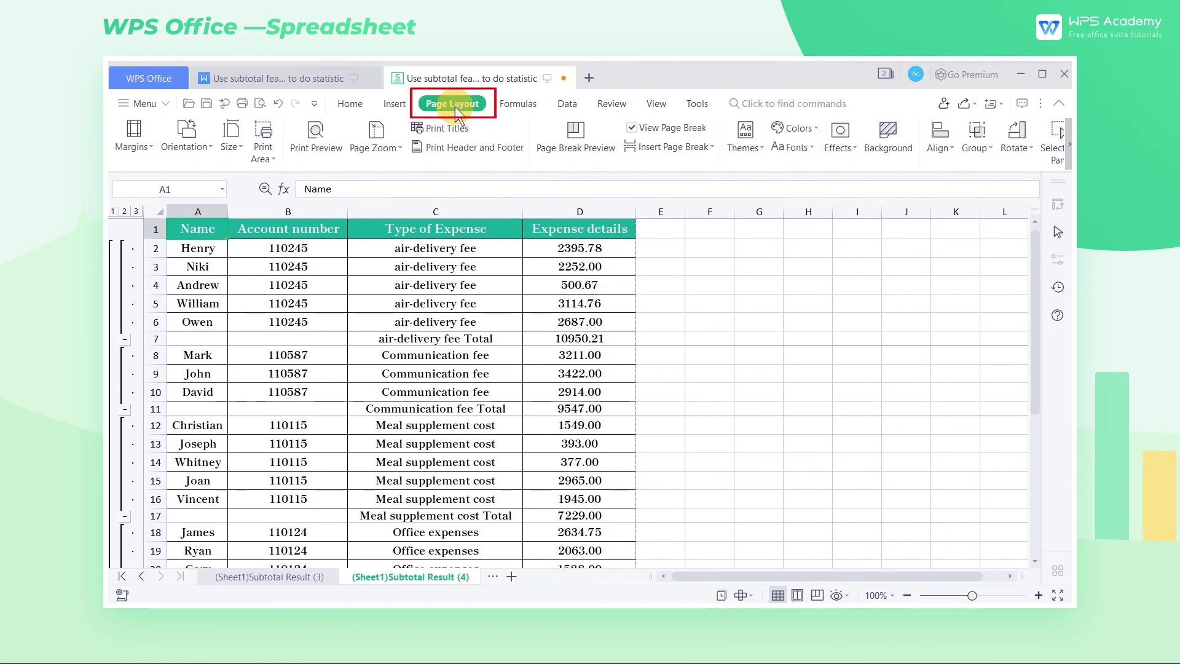
left_click(455, 129)
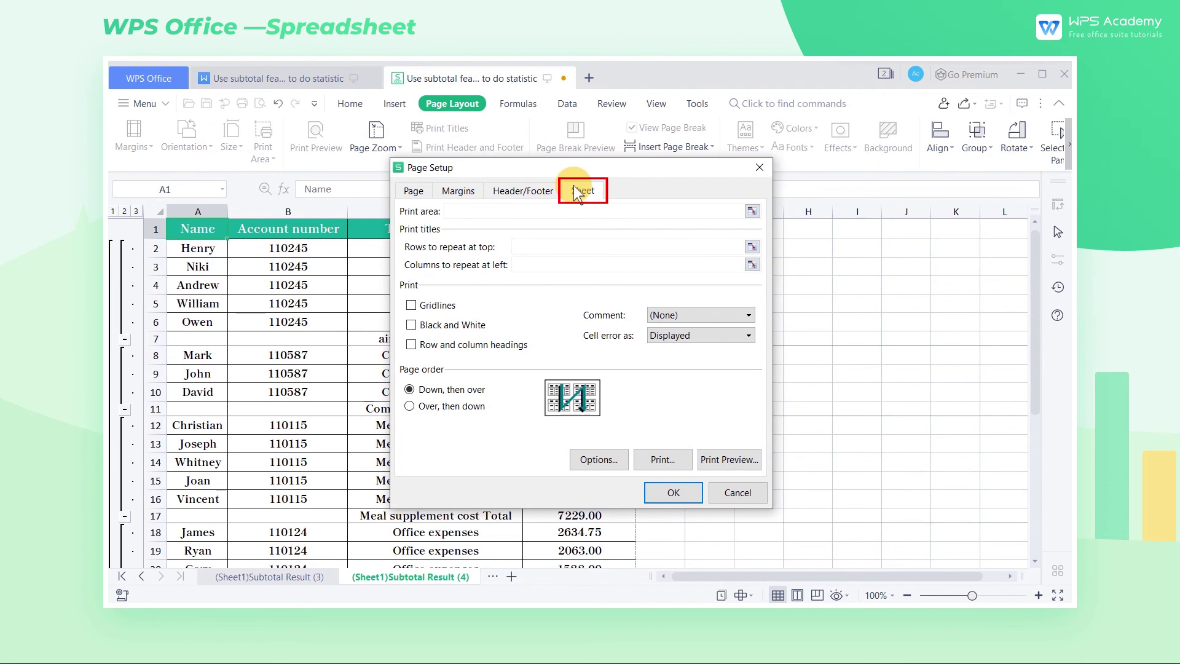
left_click(556, 245)
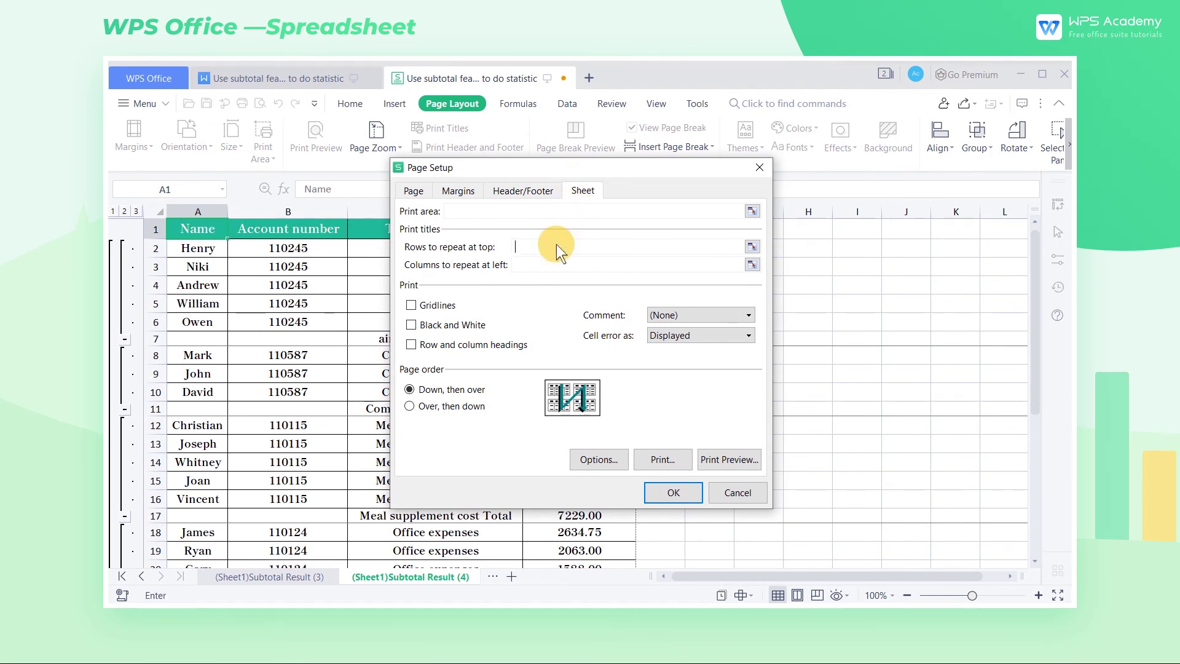
left_click(158, 229)
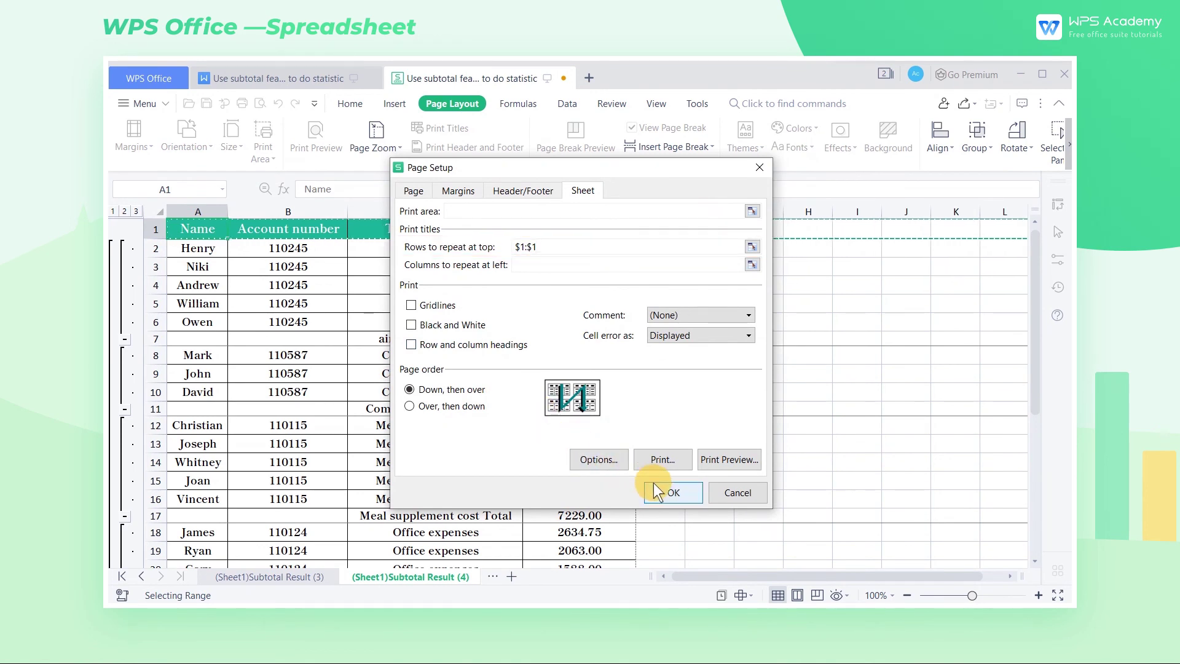
left_click(670, 491)
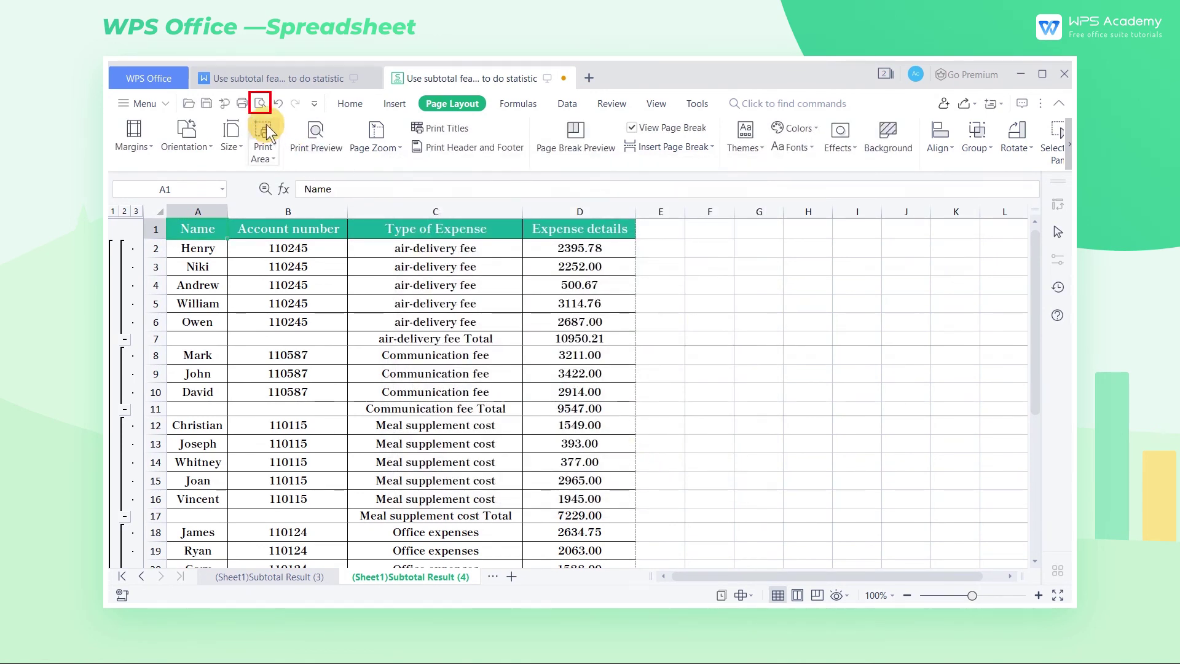
Step: In Print Preview, zoom in, step back from page 5 to page 1, then zoom out
left_click(259, 108)
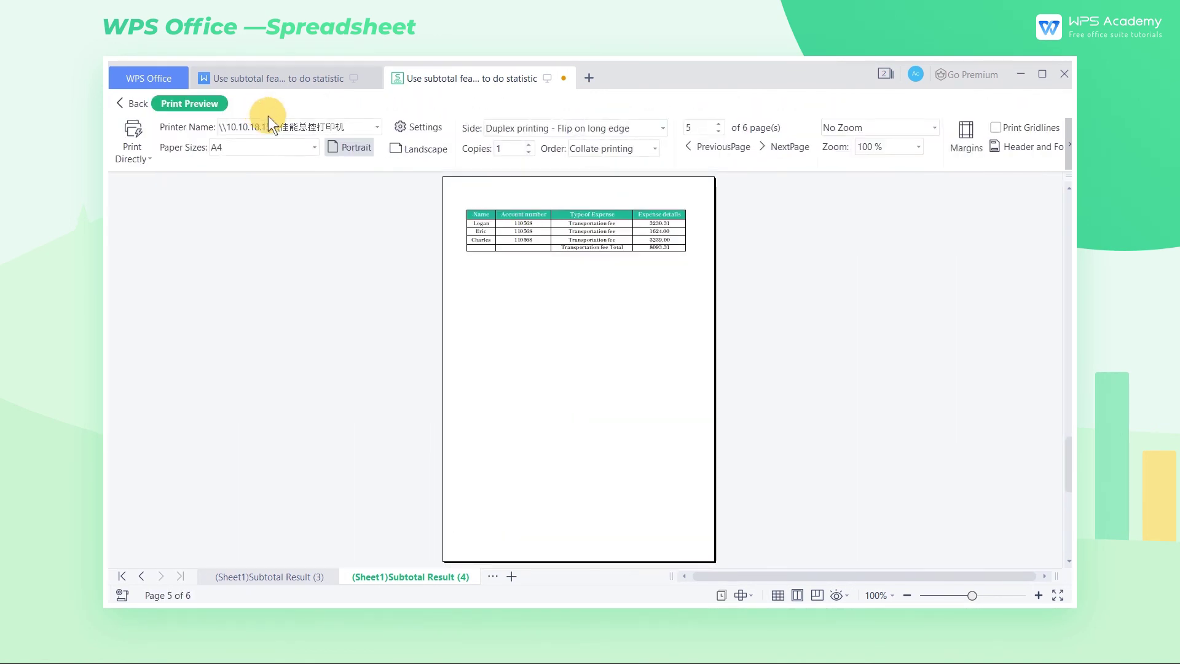
left_click(530, 252)
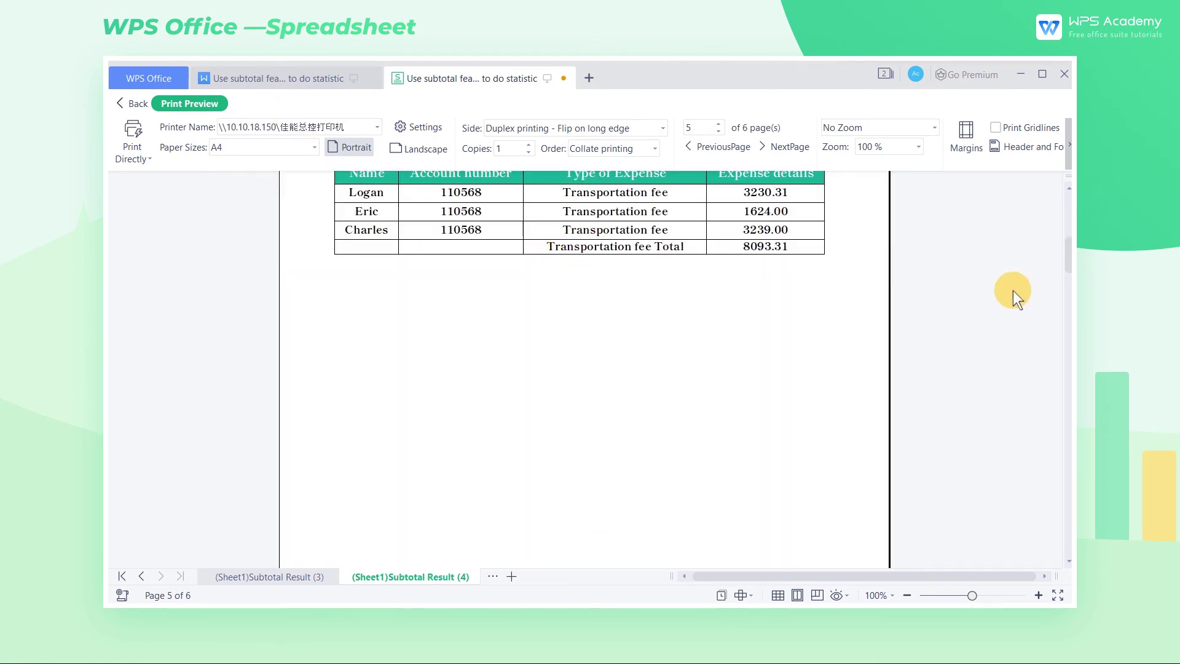
left_click(718, 129)
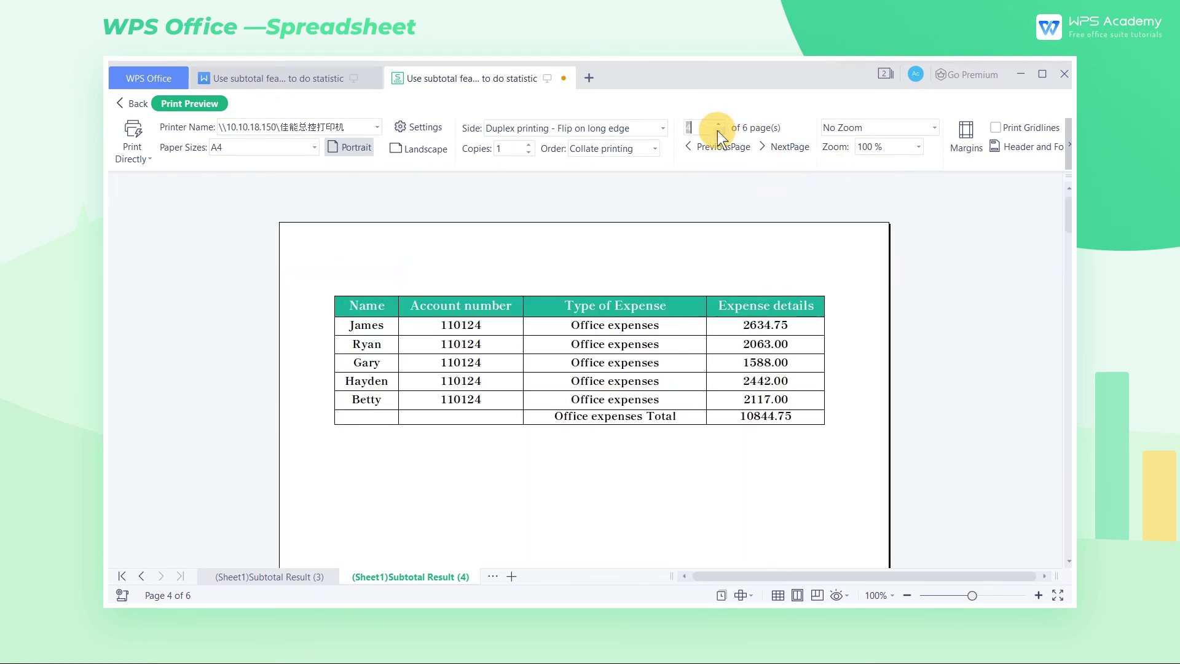
left_click(718, 130)
left_click(718, 130)
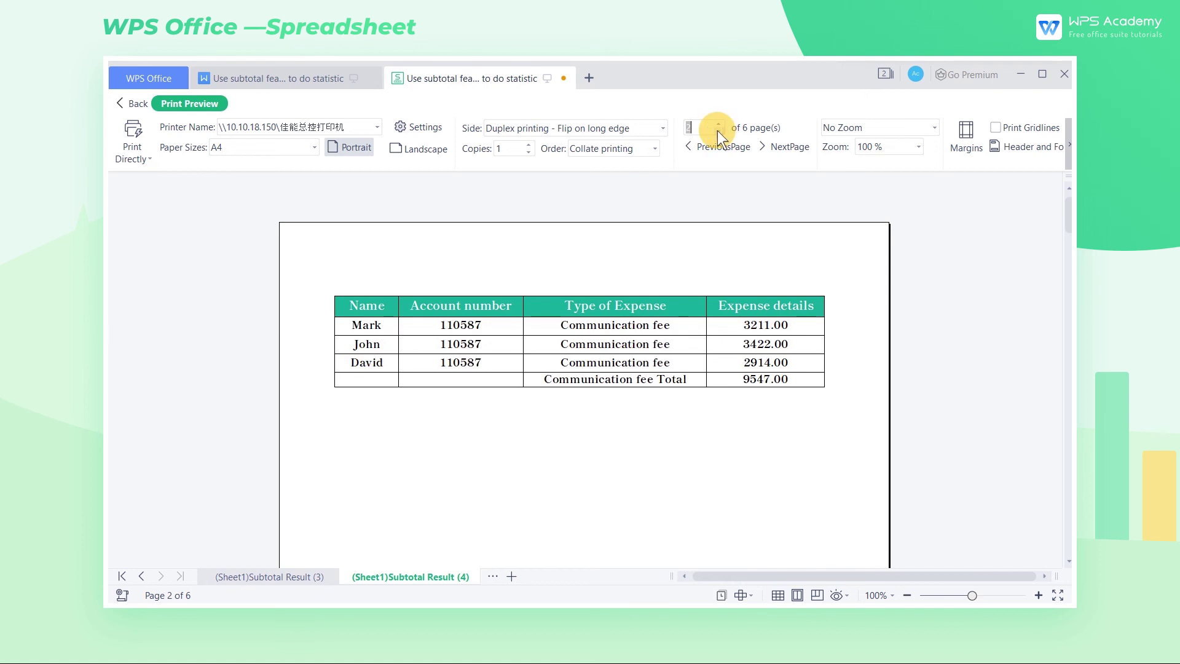
left_click(718, 130)
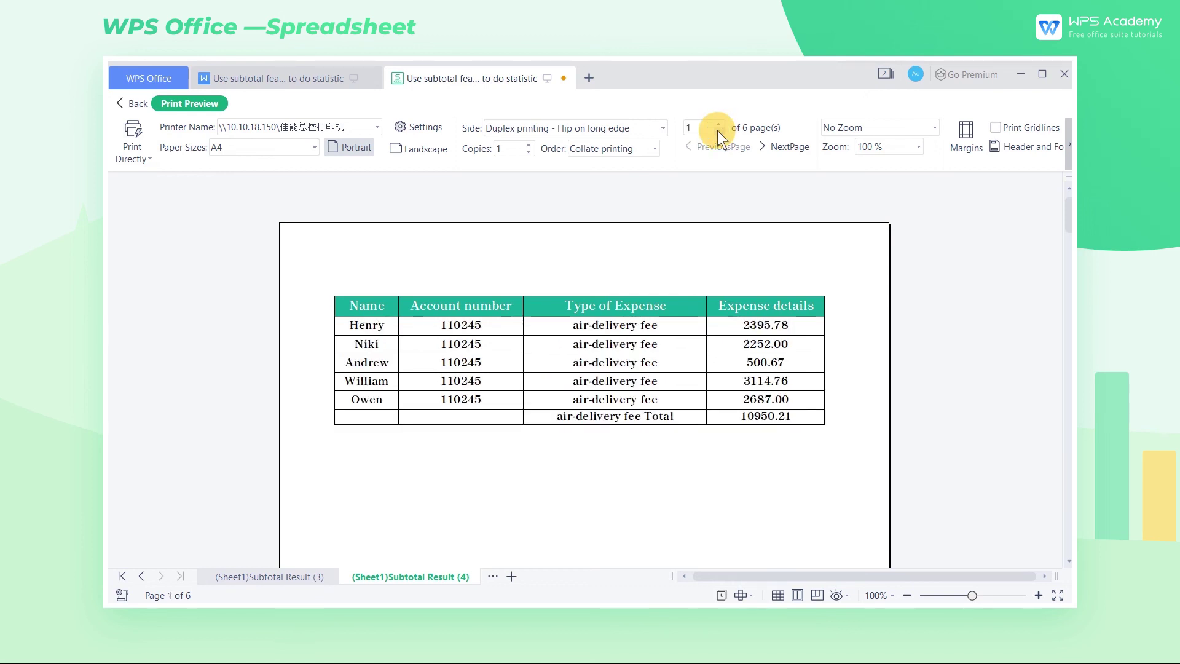
left_click(741, 202)
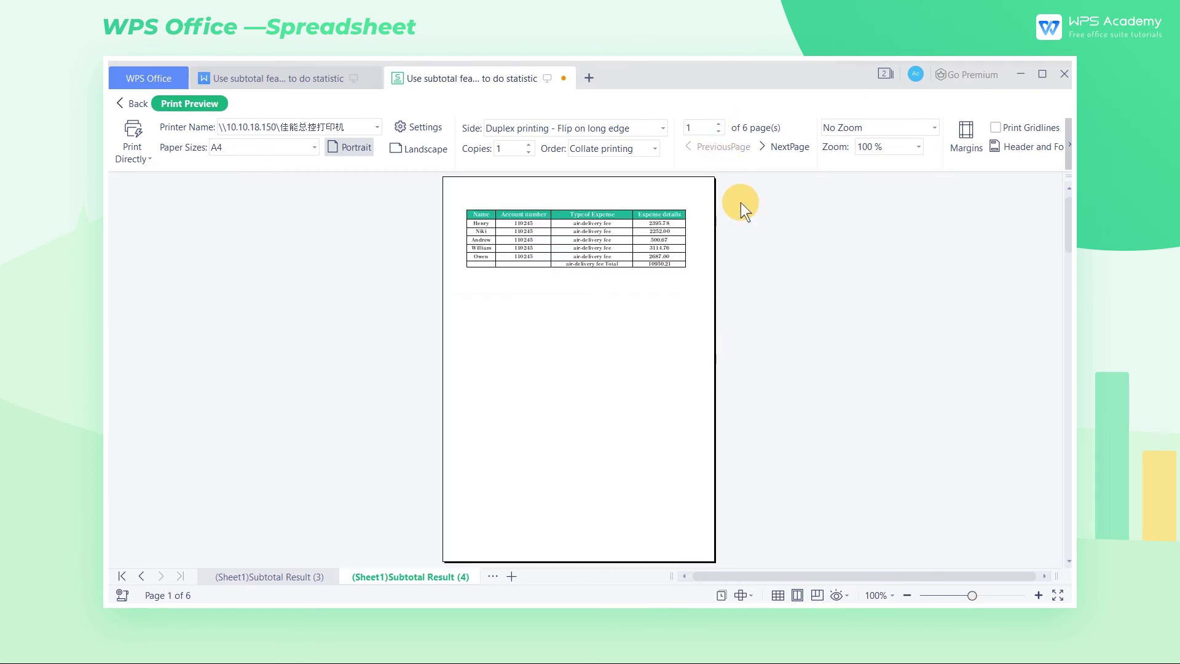